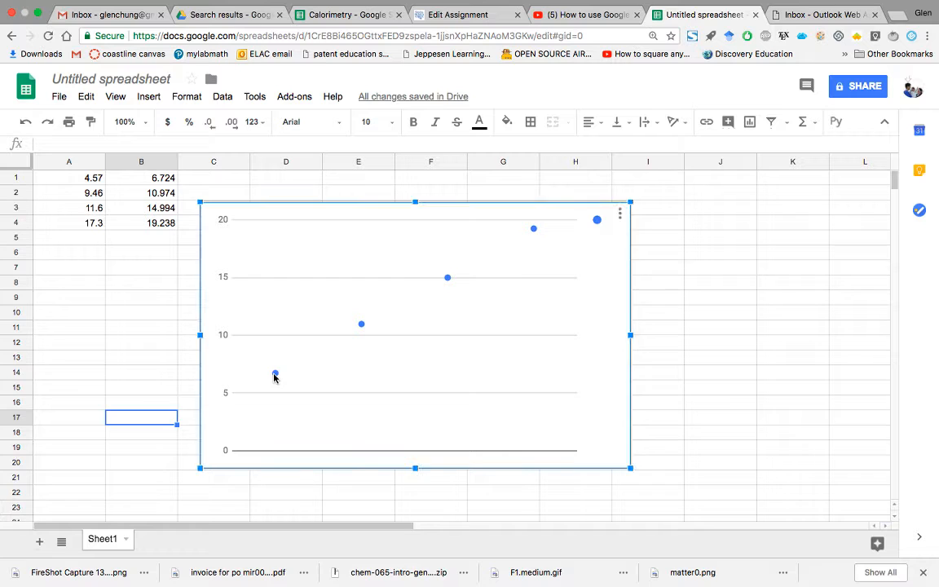
Step: Copy the two-column data range A1:B4 from the Google Sheets spreadsheet
double_click(275, 374)
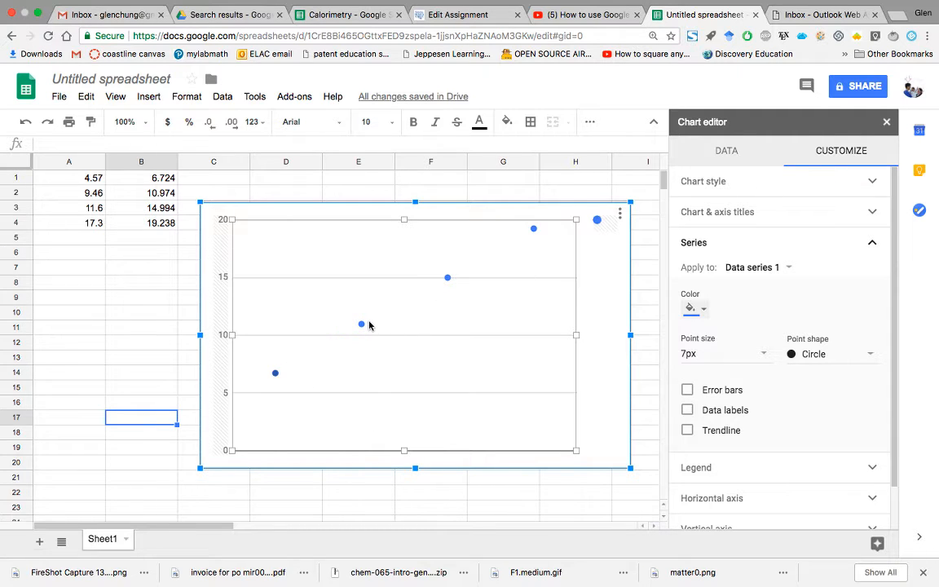
mouse_move(276, 379)
click(87, 180)
drag(87, 180, 143, 222)
key(super+c)
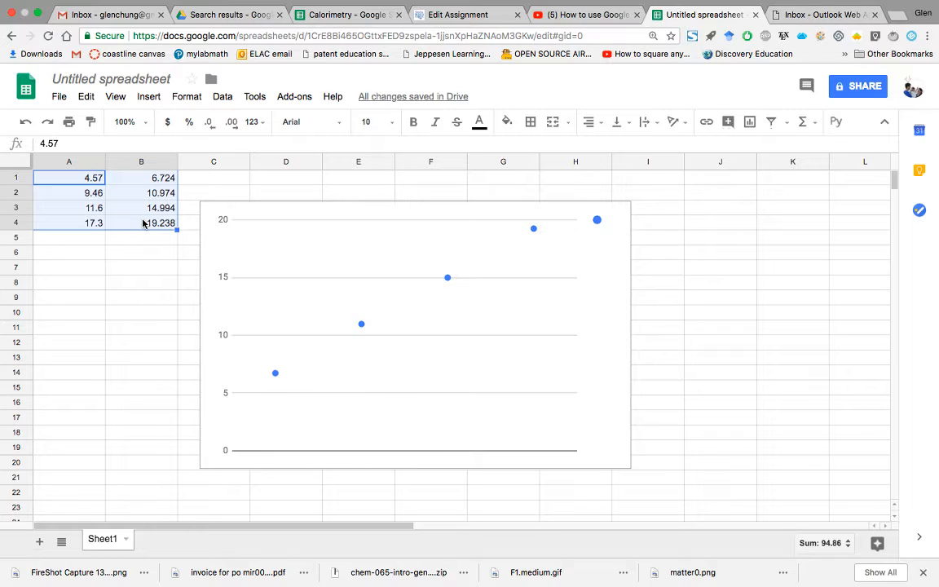
Step: Switch to Excel, create a blank workbook and paste the copied data starting at cell A1
key(super+Tab)
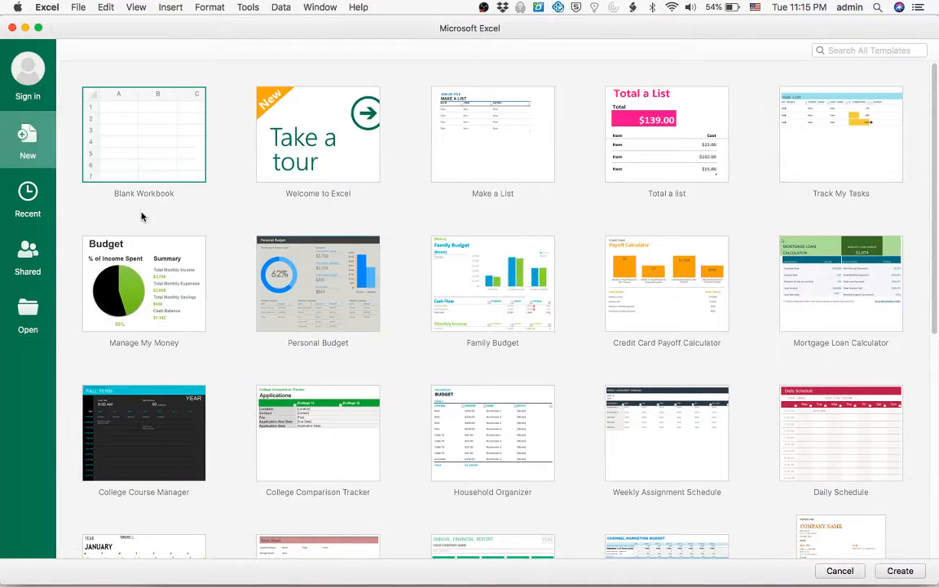
double_click(125, 157)
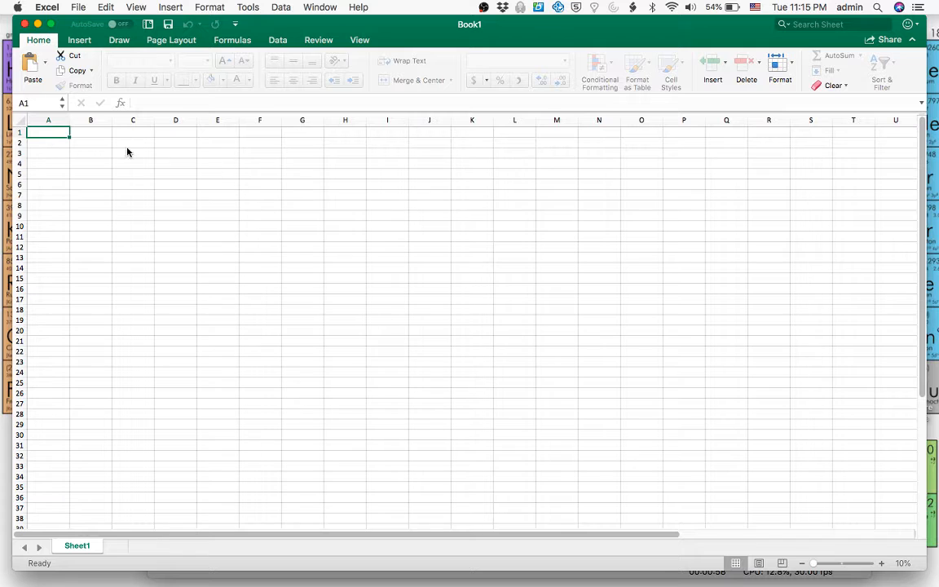
key(super+v)
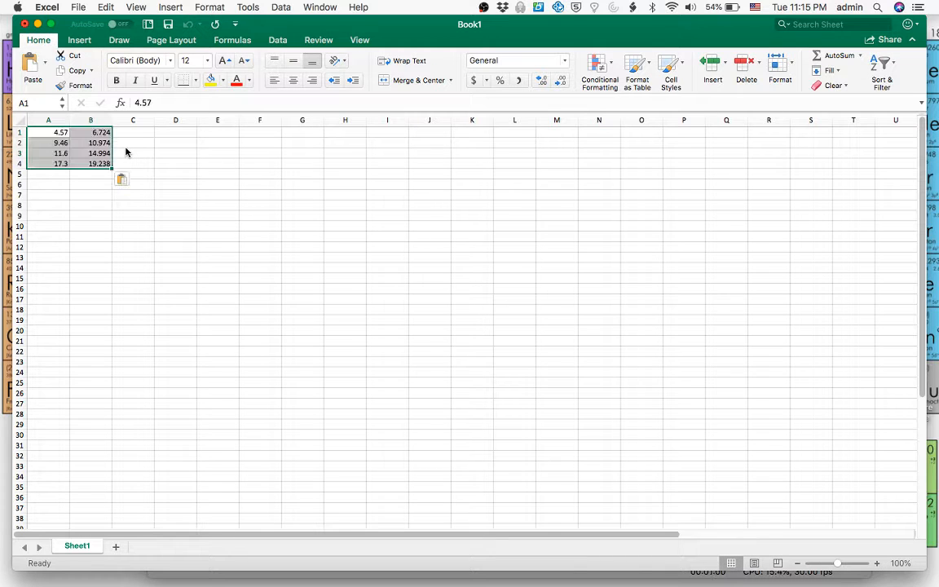
click(138, 165)
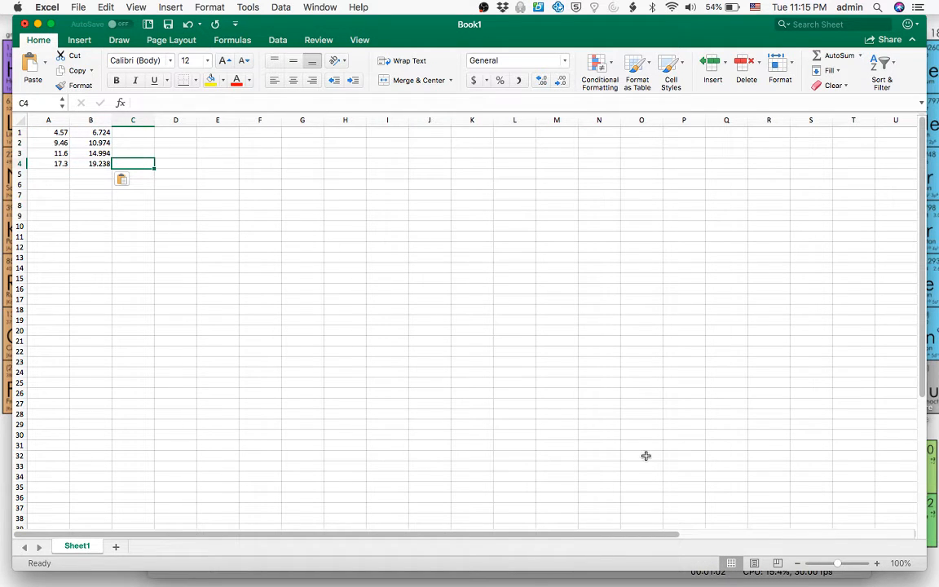
Step: Insert an X Y (Scatter) chart from the data in A1:B4
click(876, 564)
click(876, 564)
click(876, 564)
click(875, 563)
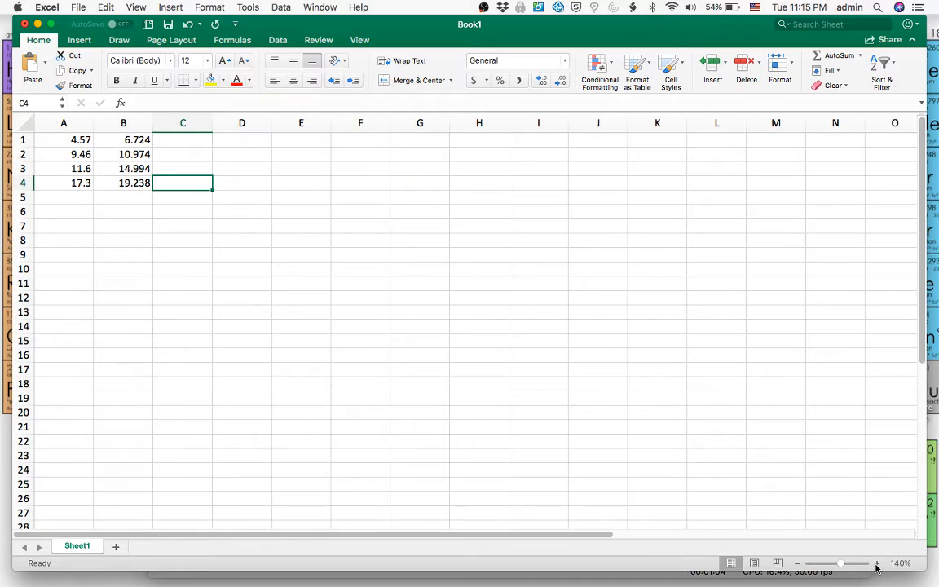
click(876, 564)
click(876, 564)
click(876, 564)
click(876, 564)
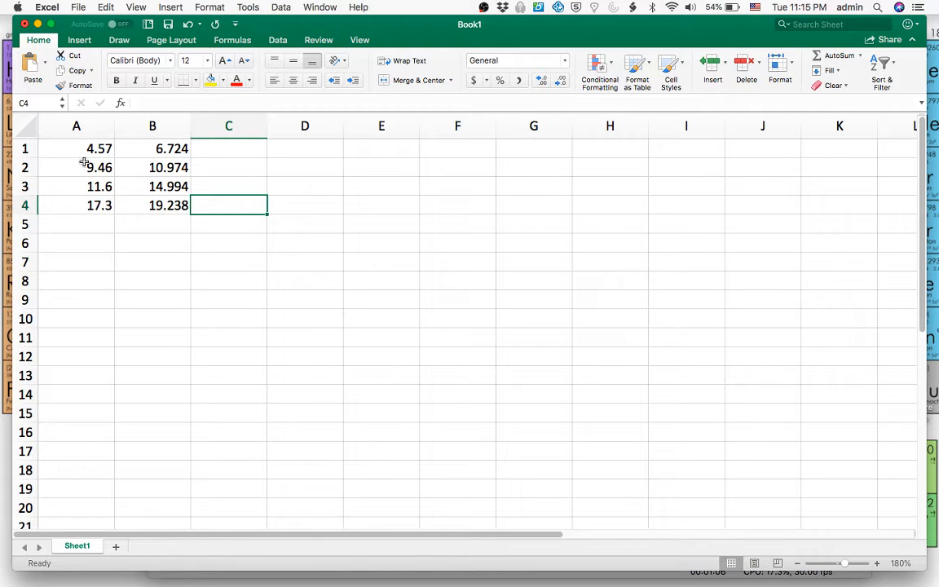
drag(77, 148, 151, 208)
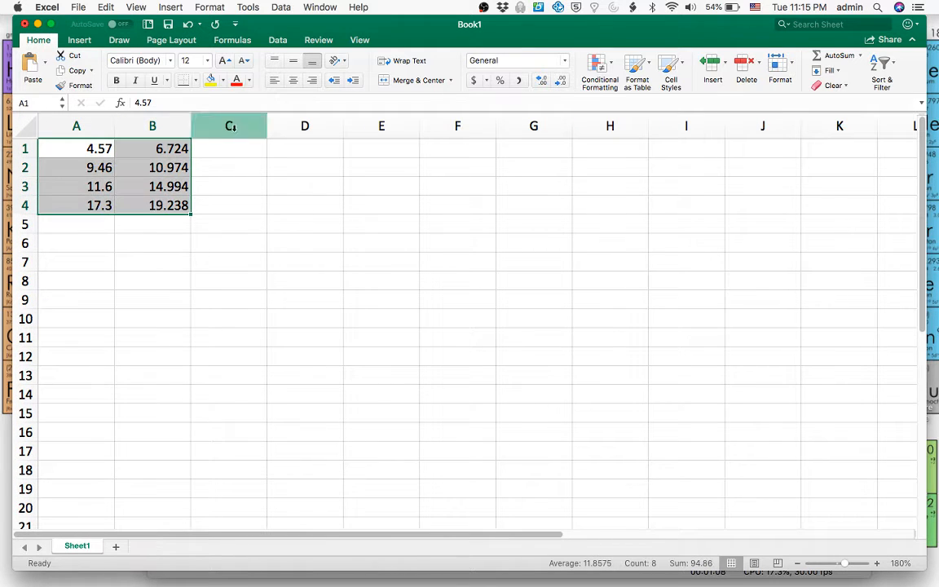
click(161, 7)
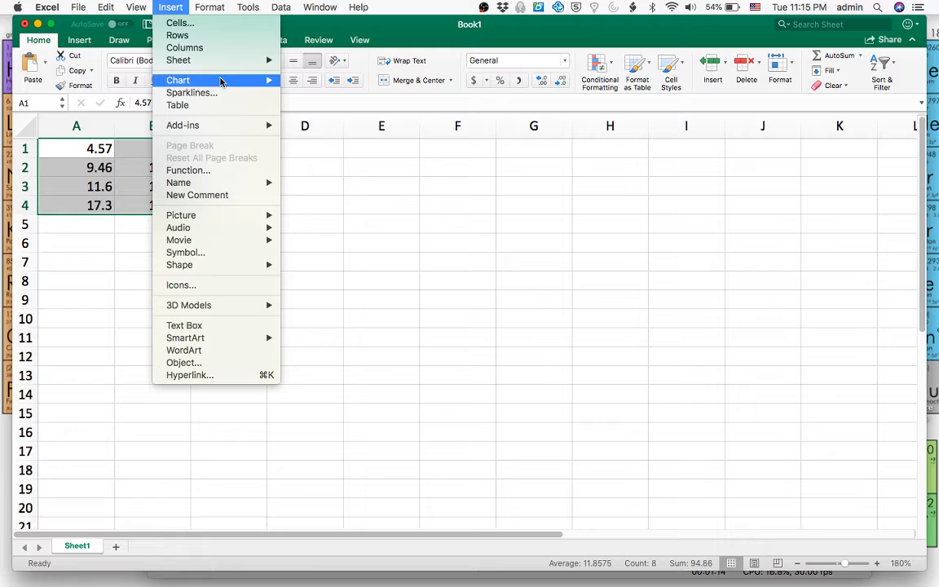
mouse_move(230, 80)
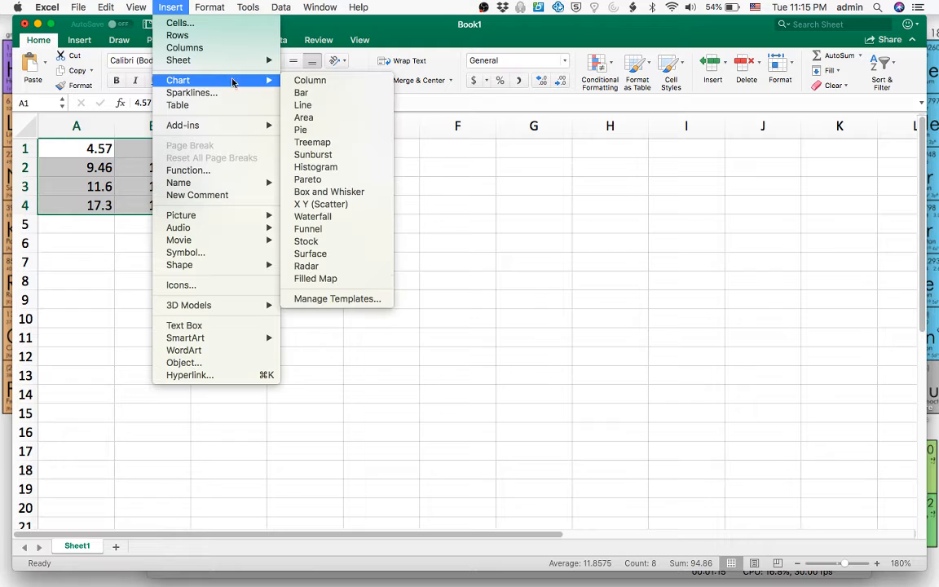
click(322, 204)
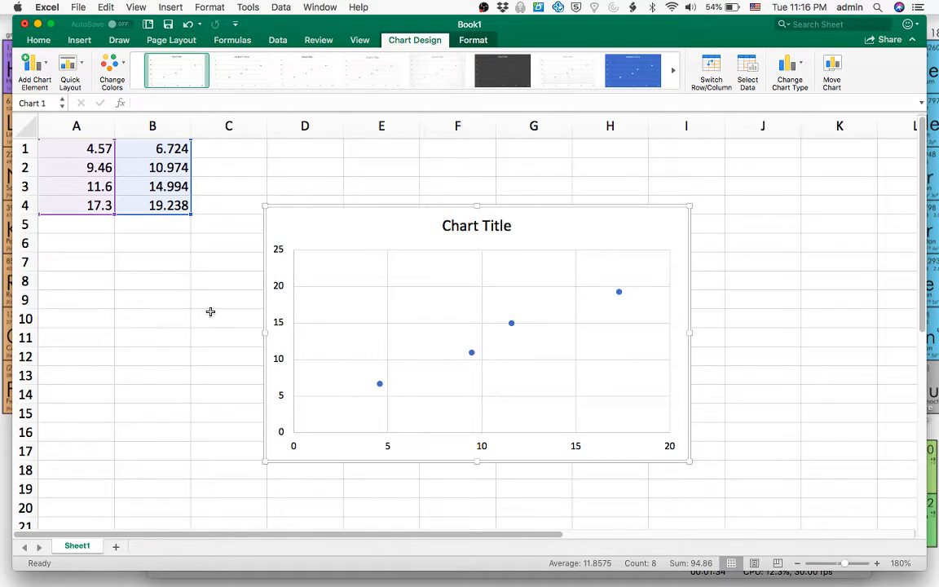
click(91, 204)
click(128, 206)
click(132, 224)
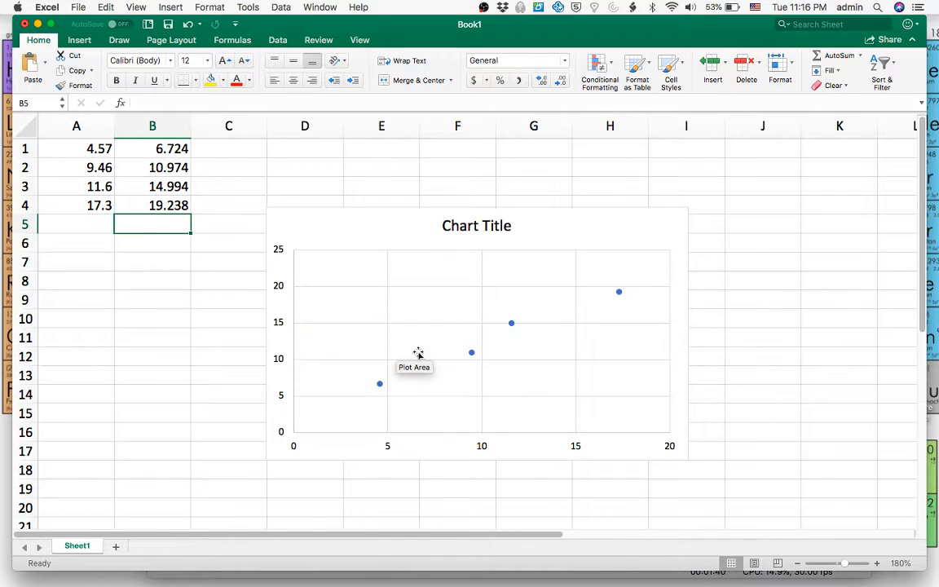
Step: Add a linear trendline to the chart's data series, displaying its equation and R-squared value on the chart
click(471, 352)
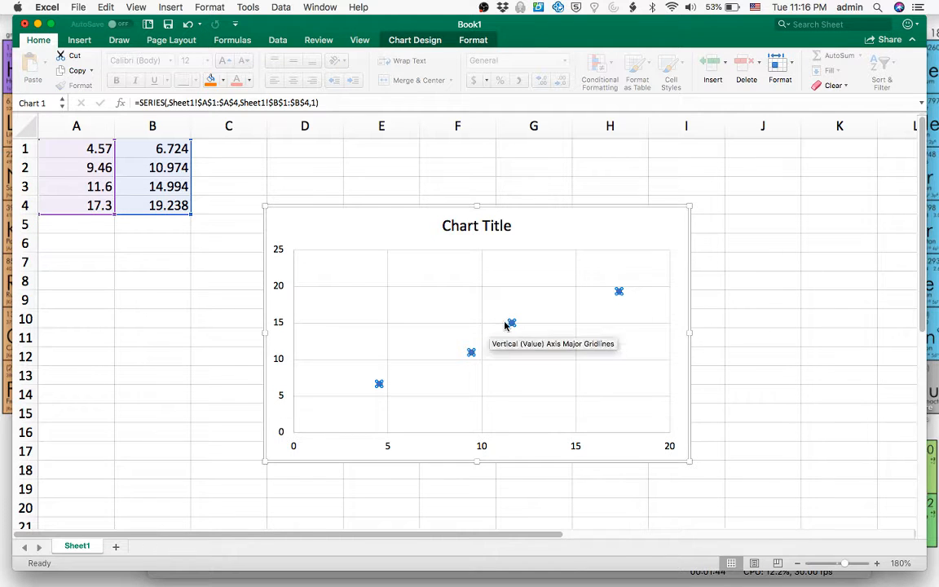
right_click(471, 353)
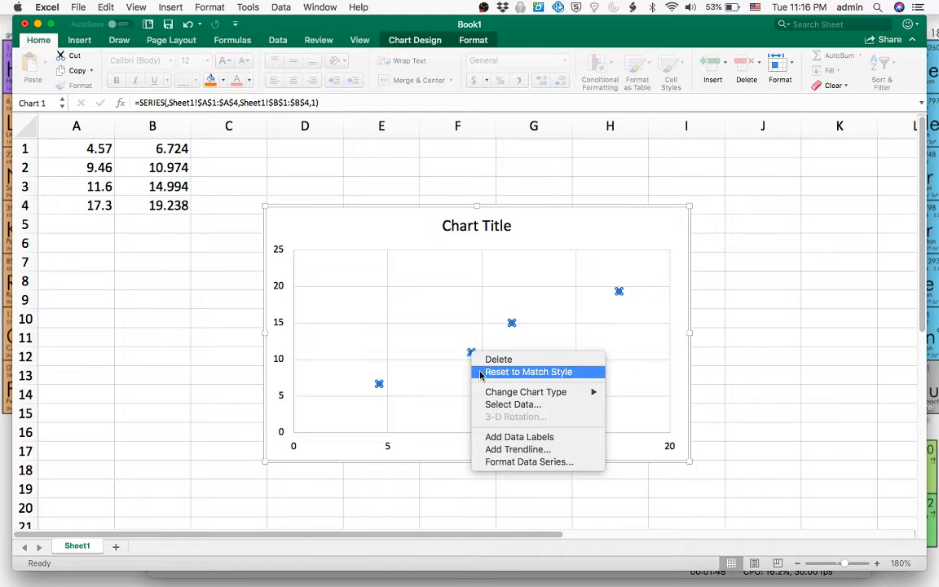
click(516, 450)
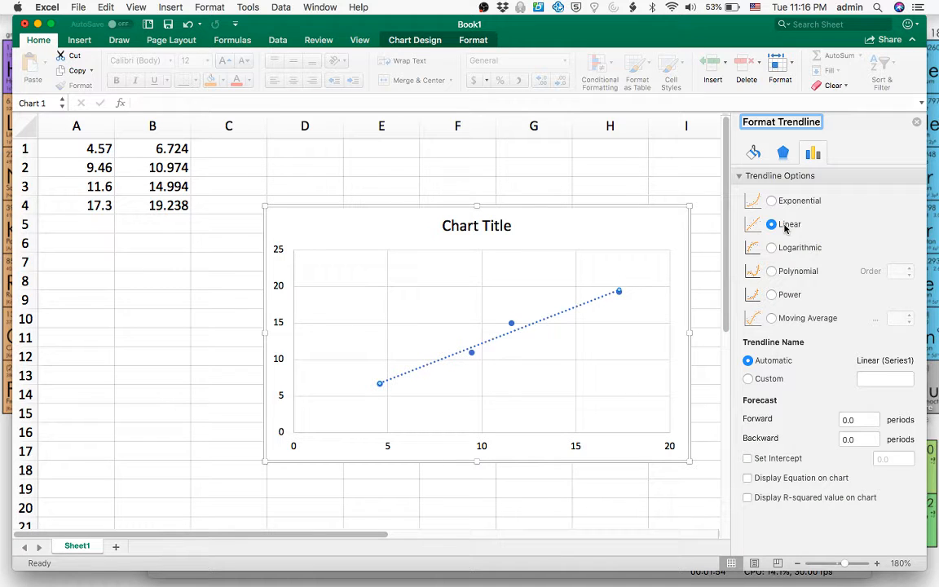
click(748, 478)
click(747, 497)
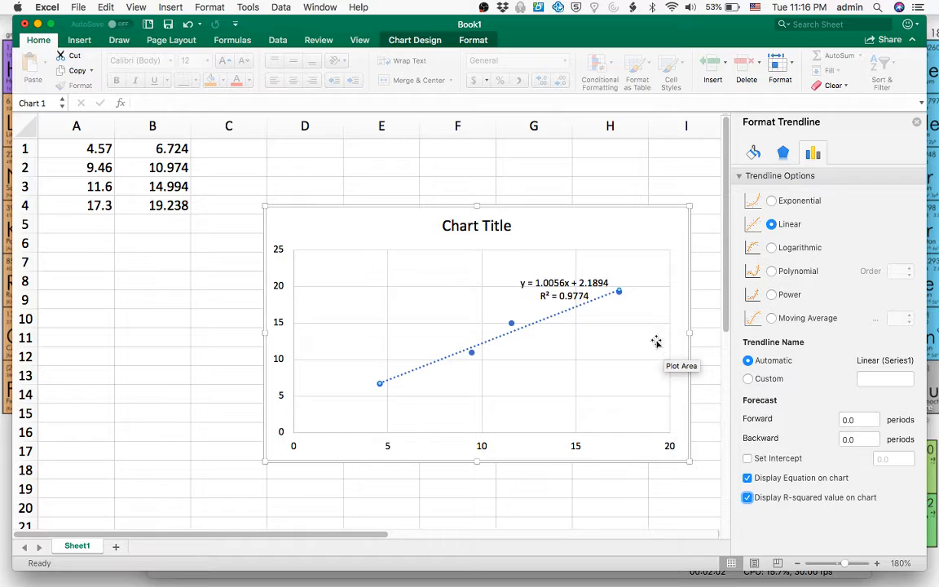
click(653, 501)
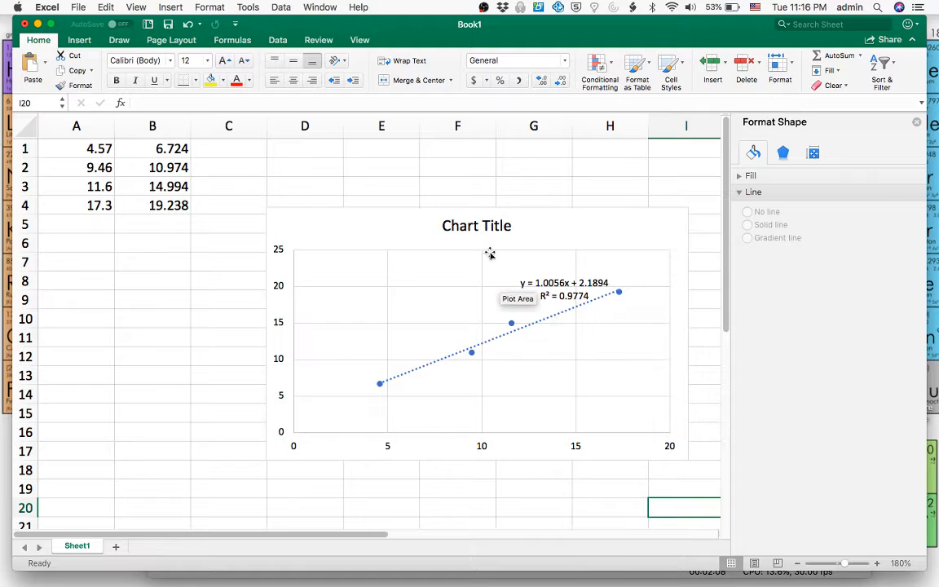
Step: Replace the chart title with "Mass vs. Volume of Unknown 2D"
click(479, 225)
double_click(478, 225)
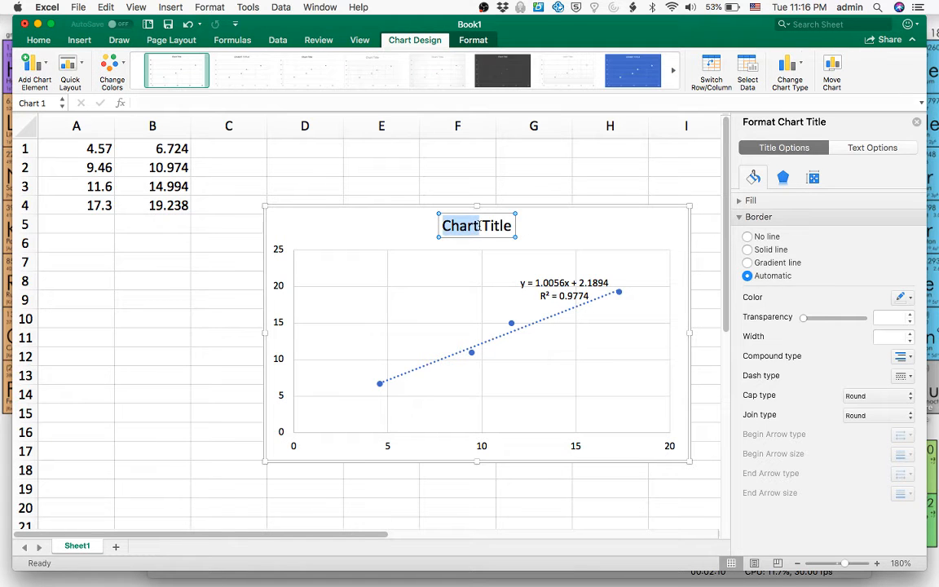
triple_click(478, 225)
text(My)
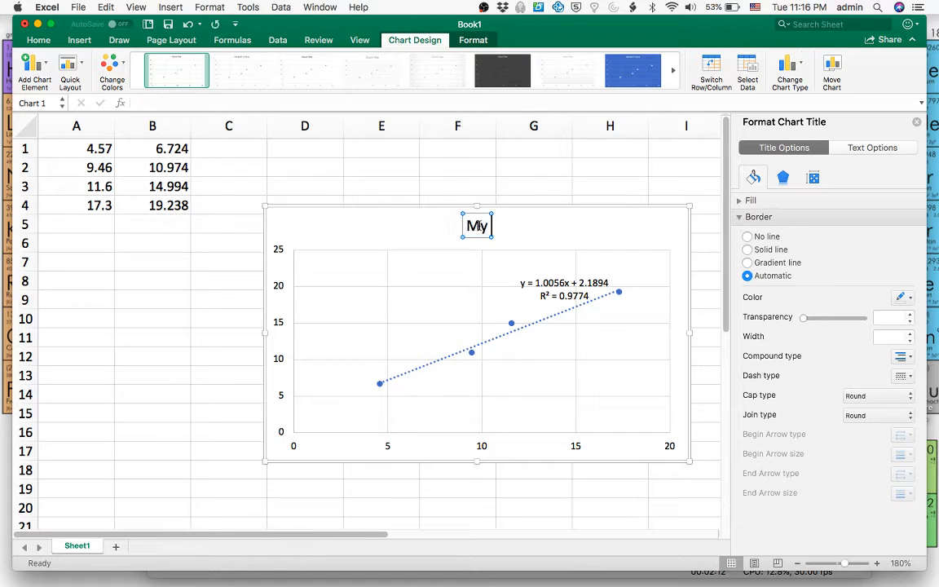
key(BackSpace)
key(BackSpace)
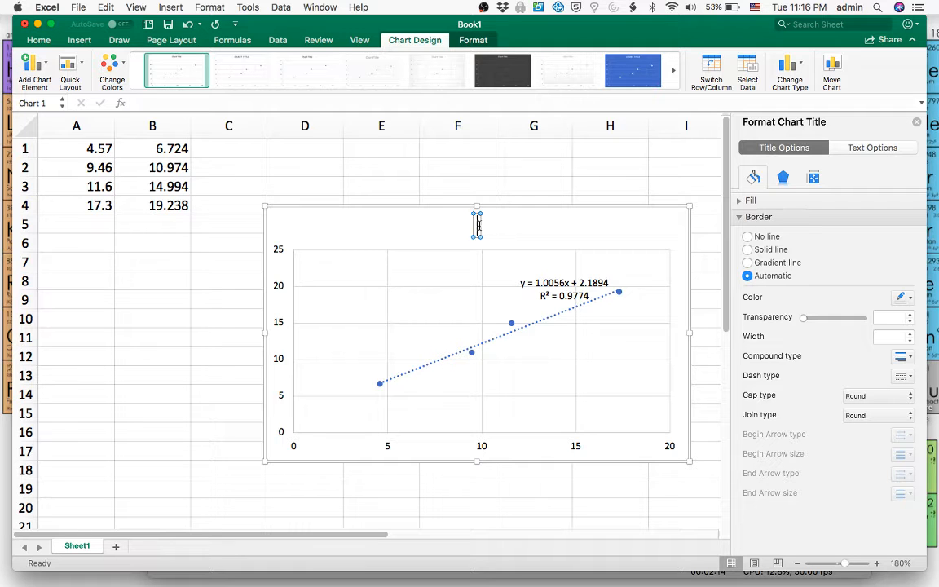
text(Den)
key(BackSpace)
key(BackSpace)
key(BackSpace)
text(Mass vs. v)
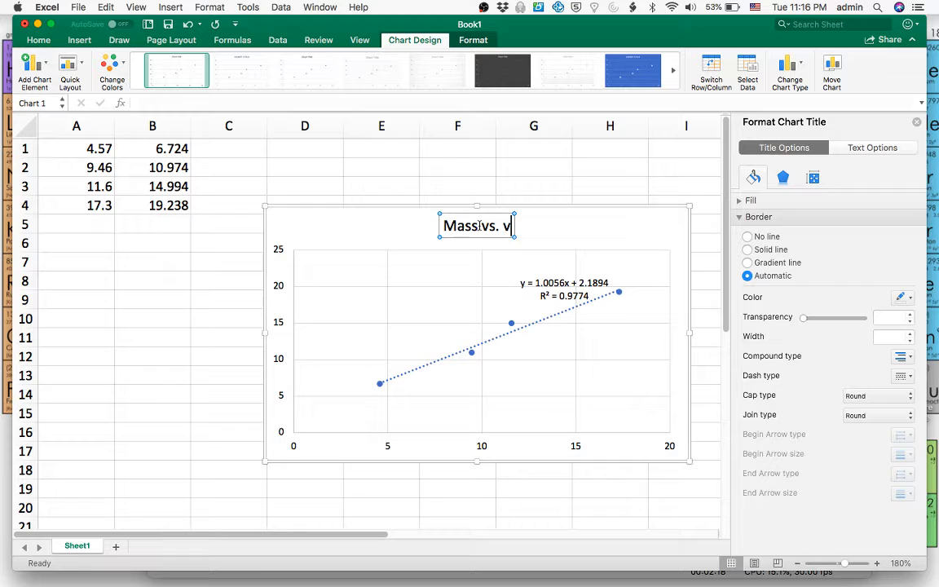
key(BackSpace)
text(V)
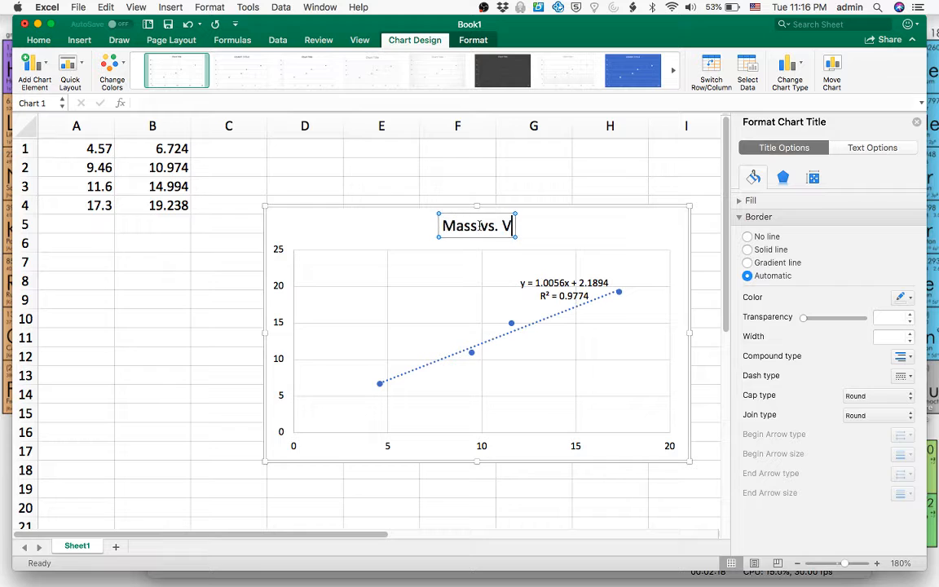
text(olume of Unk)
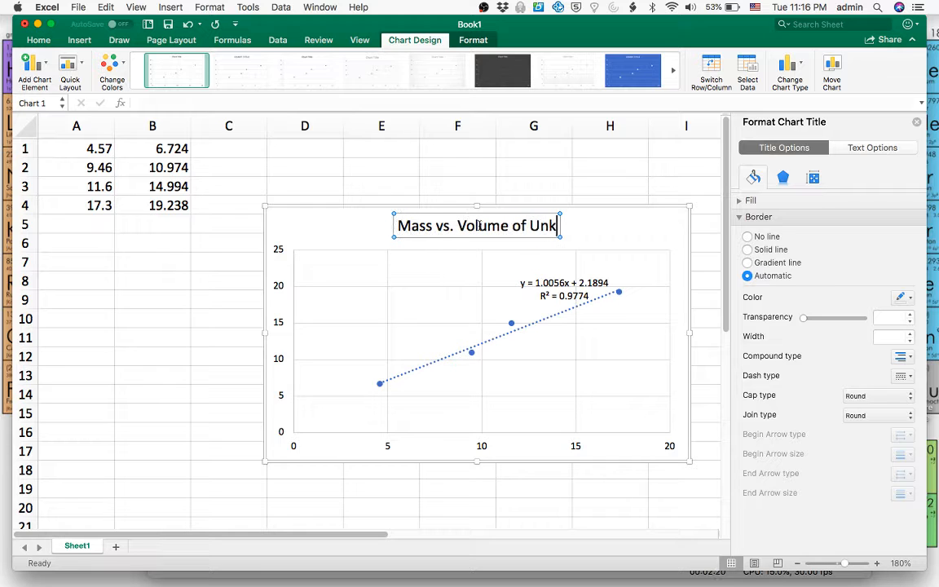
text(nown 2D)
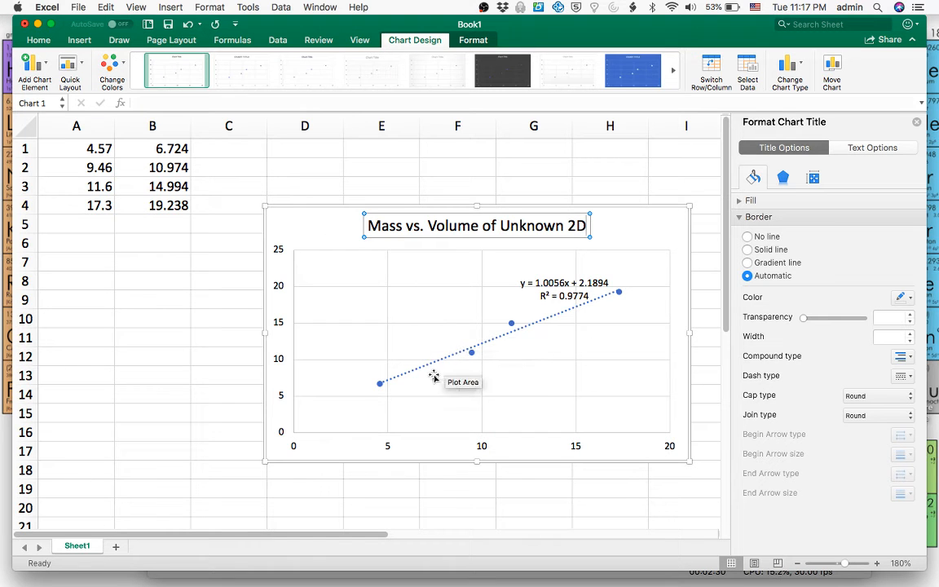
click(276, 320)
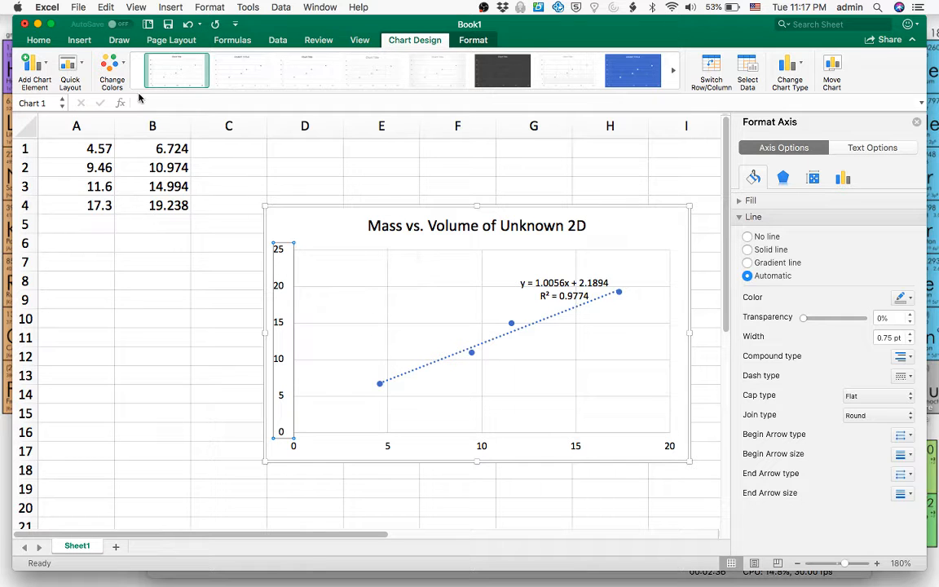
click(32, 66)
mouse_move(52, 91)
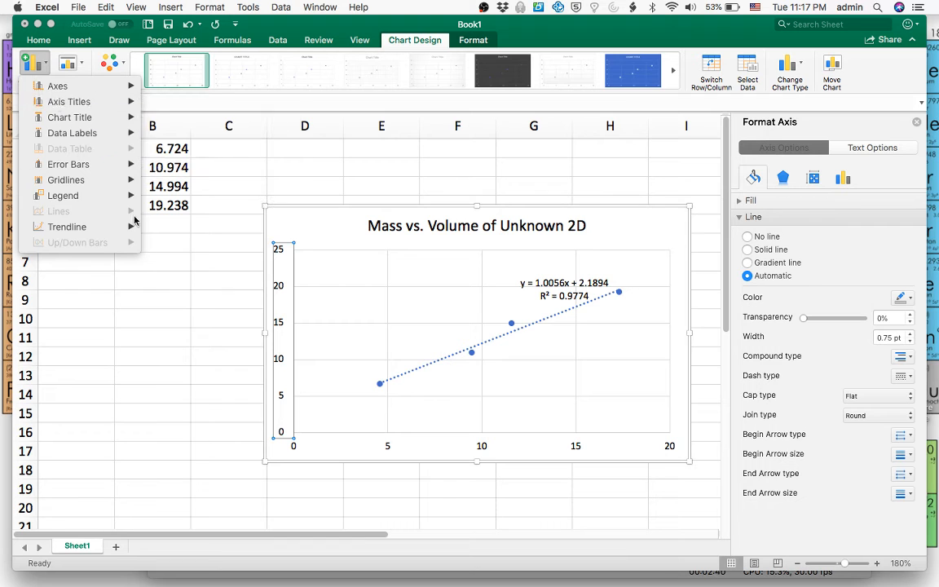
click(162, 282)
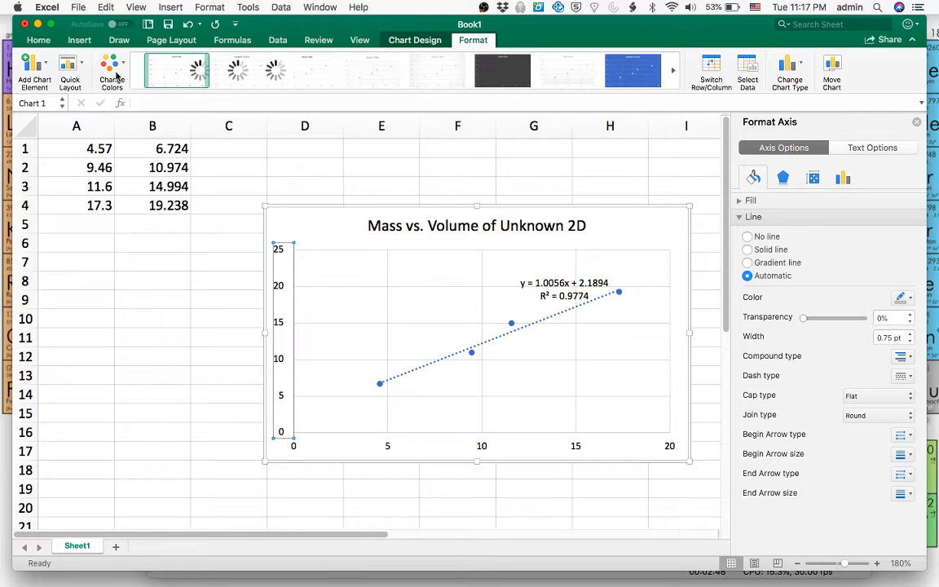
click(424, 41)
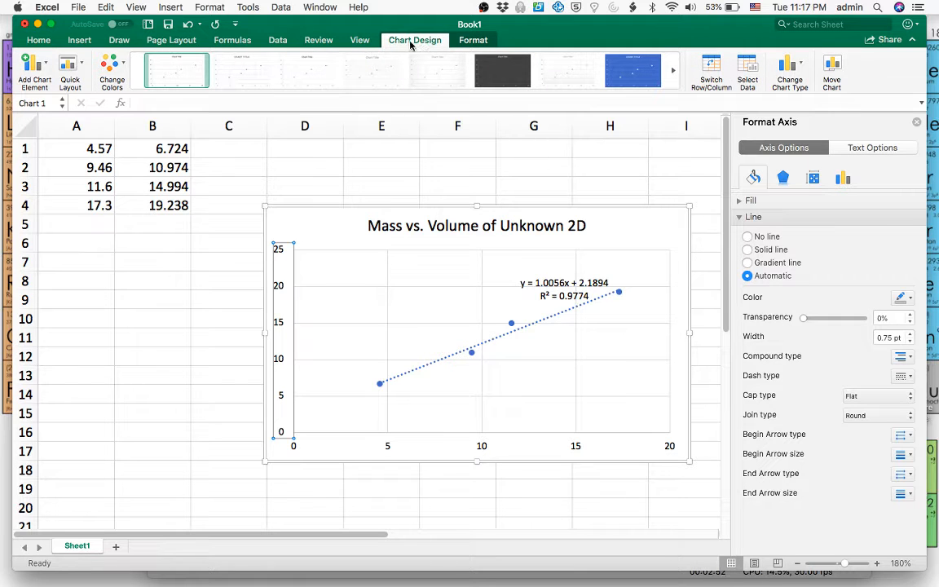
Step: Add a primary horizontal axis title to the chart reading "Volume (mL)"
click(42, 73)
mouse_move(70, 102)
click(191, 103)
double_click(485, 439)
text(V)
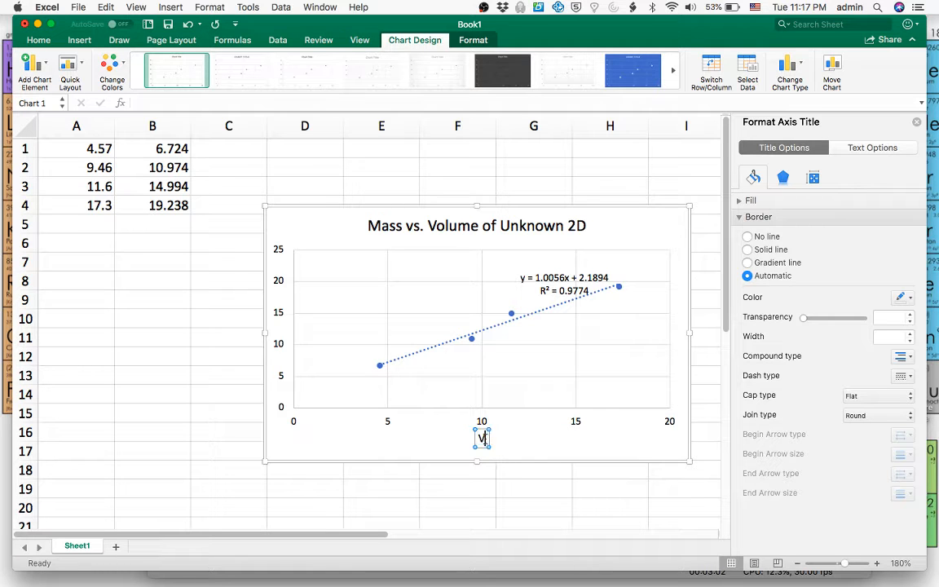
text(olume (mL))
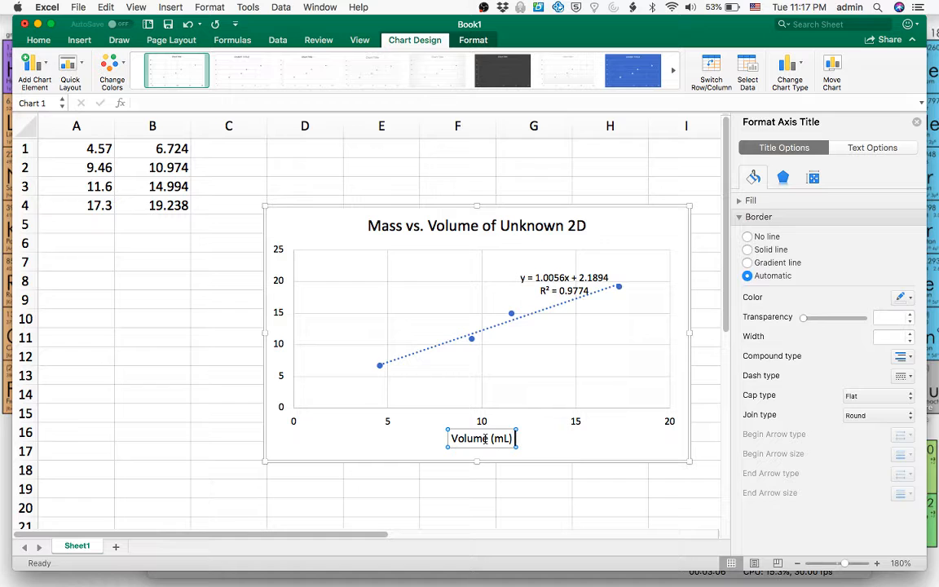
Step: Add a primary vertical axis title to the chart reading "Mass (g)"
click(47, 74)
mouse_move(59, 99)
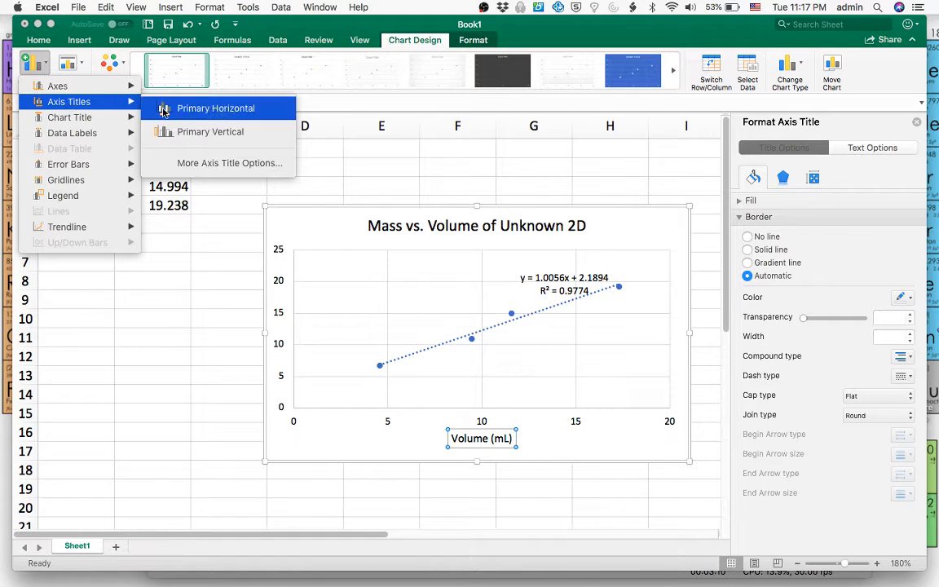
click(175, 133)
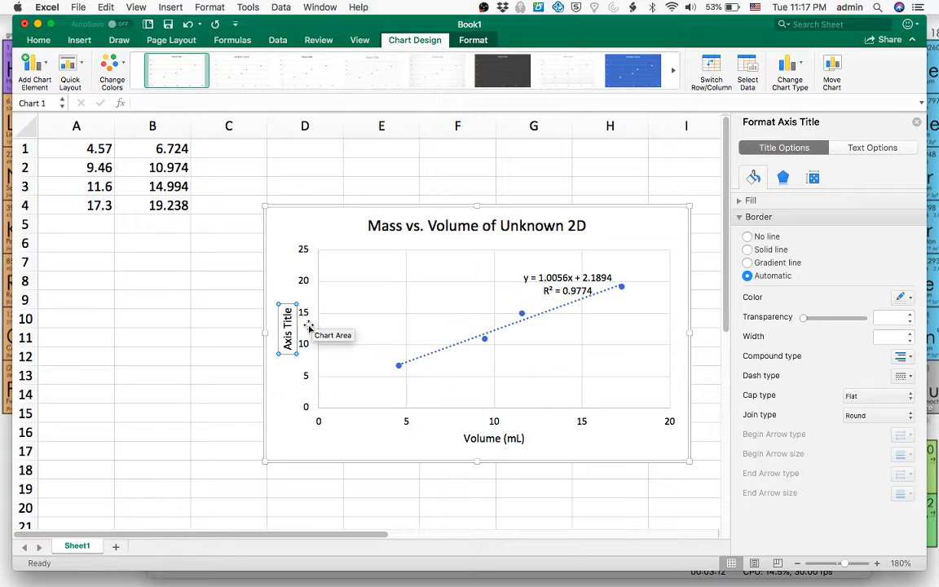
triple_click(283, 329)
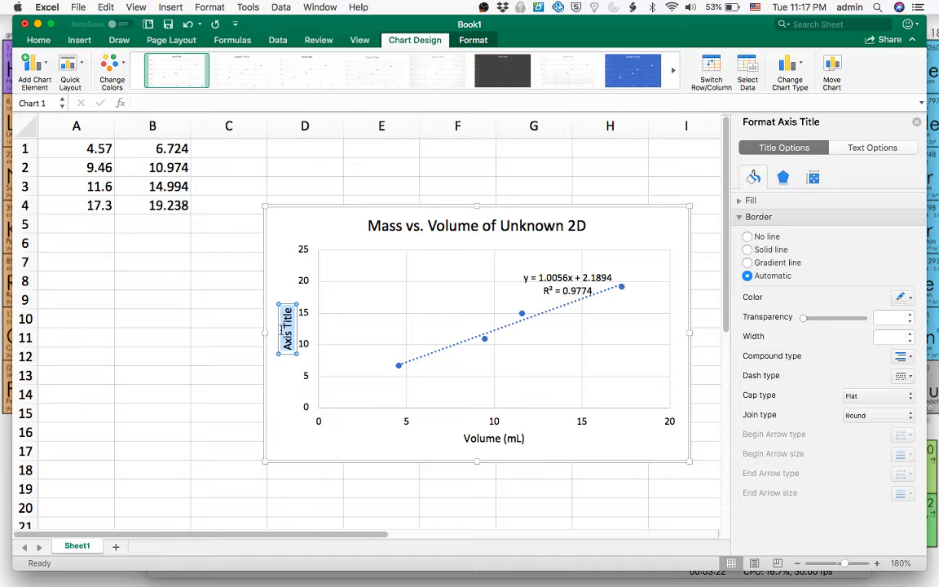
text(Mass (g))
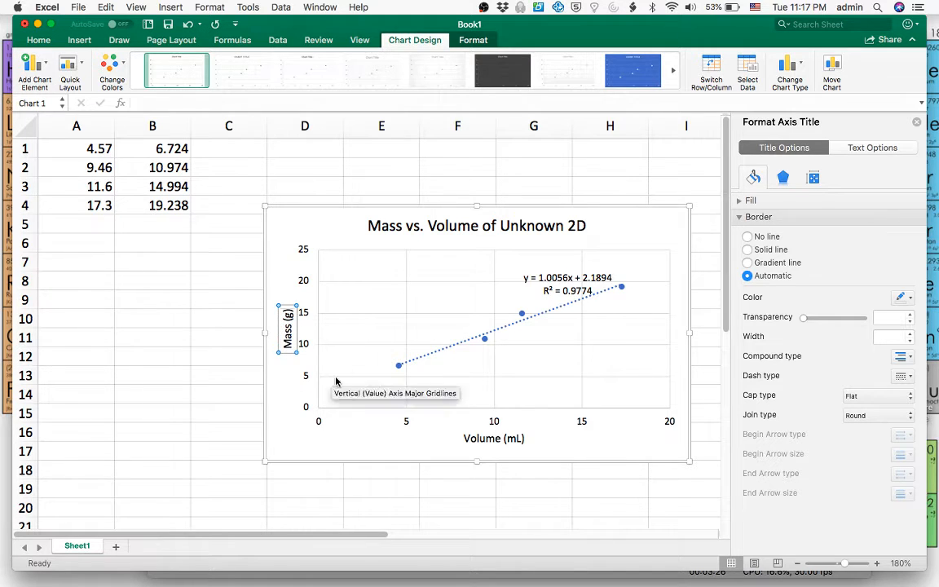
Step: Close the chart's formatting pane and zoom the worksheet in to 230%
click(360, 449)
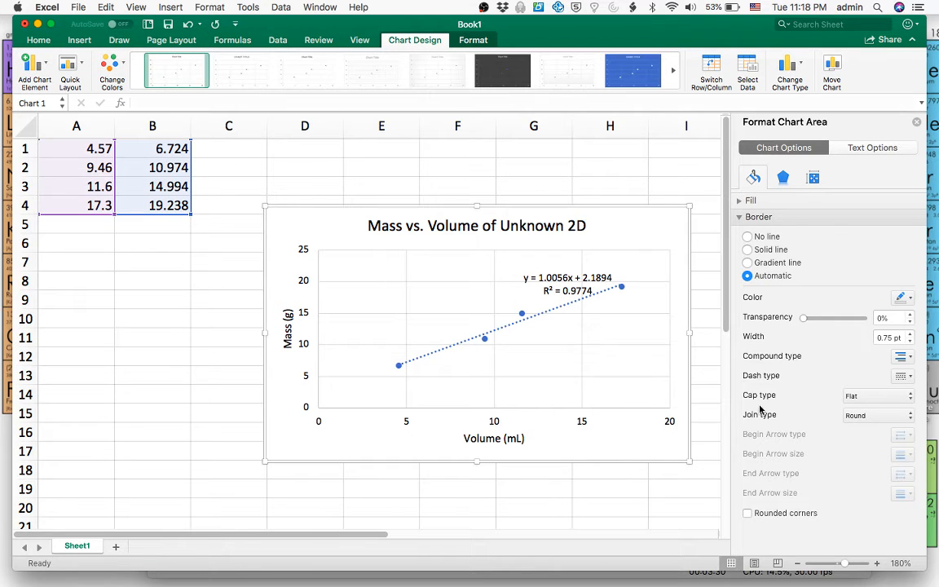
click(916, 121)
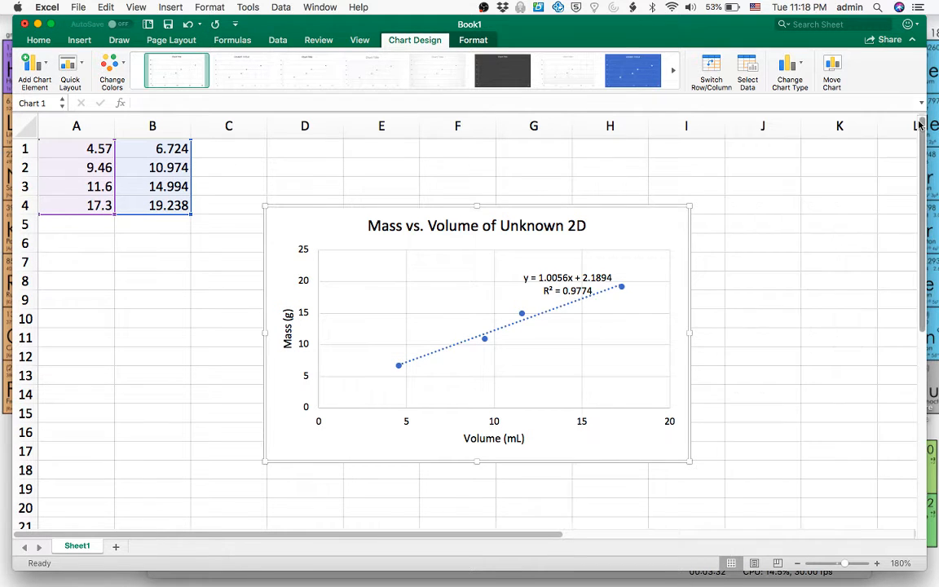
click(877, 565)
click(878, 565)
click(878, 565)
click(878, 565)
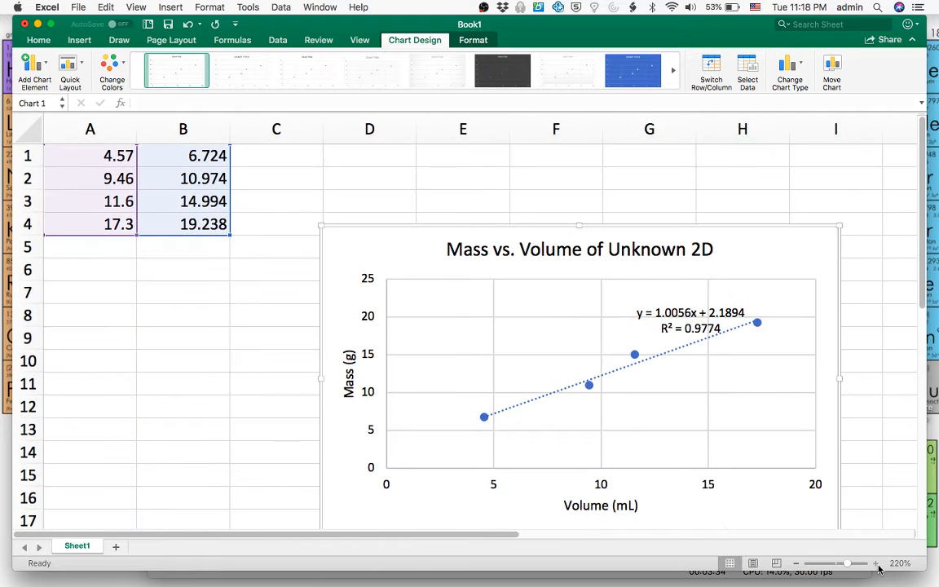
click(878, 564)
Step: Examine the chart's points, trendline, equation and R-squared value alongside the source data in columns A and B
scroll(771, 380, down, 4)
scroll(770, 381, right, 2)
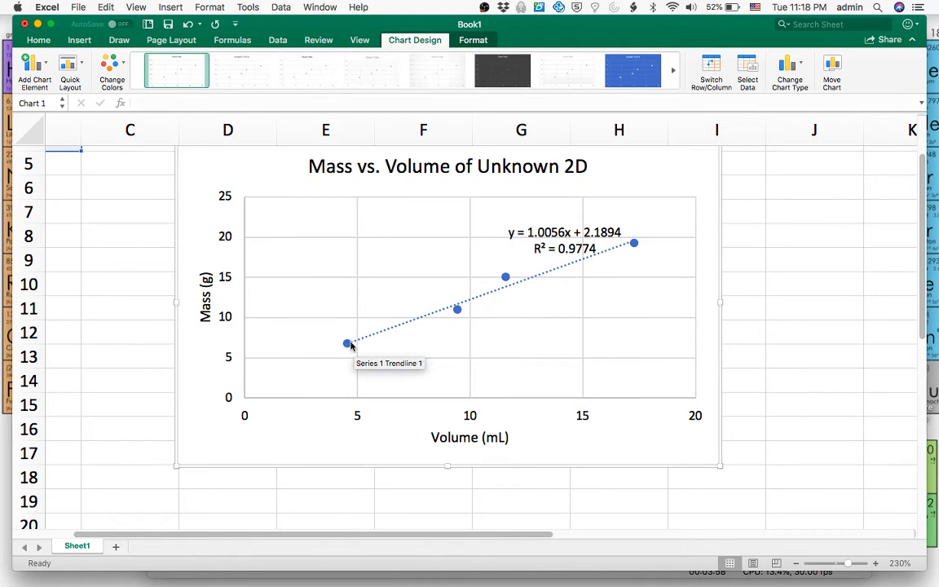
mouse_move(346, 348)
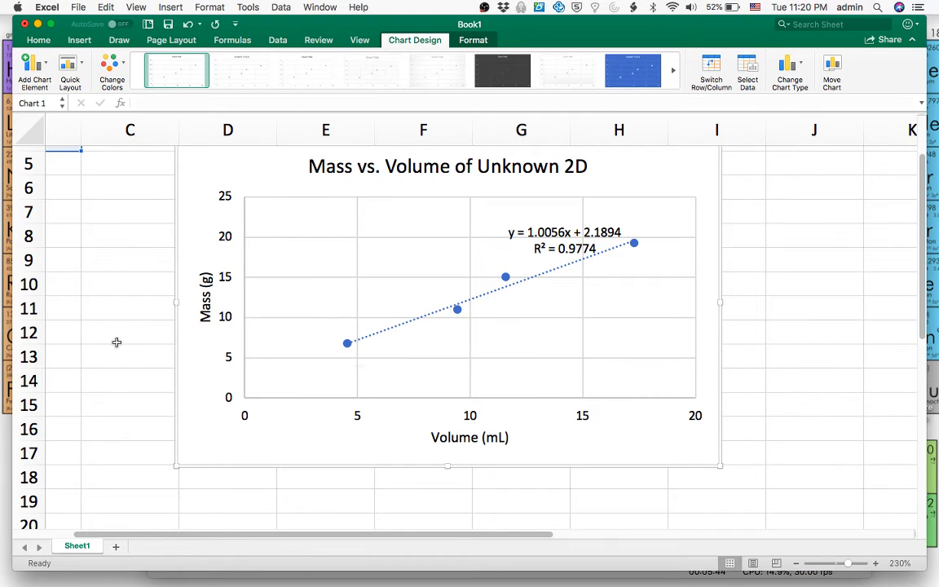
scroll(116, 343, up, 3)
scroll(116, 342, left, 3)
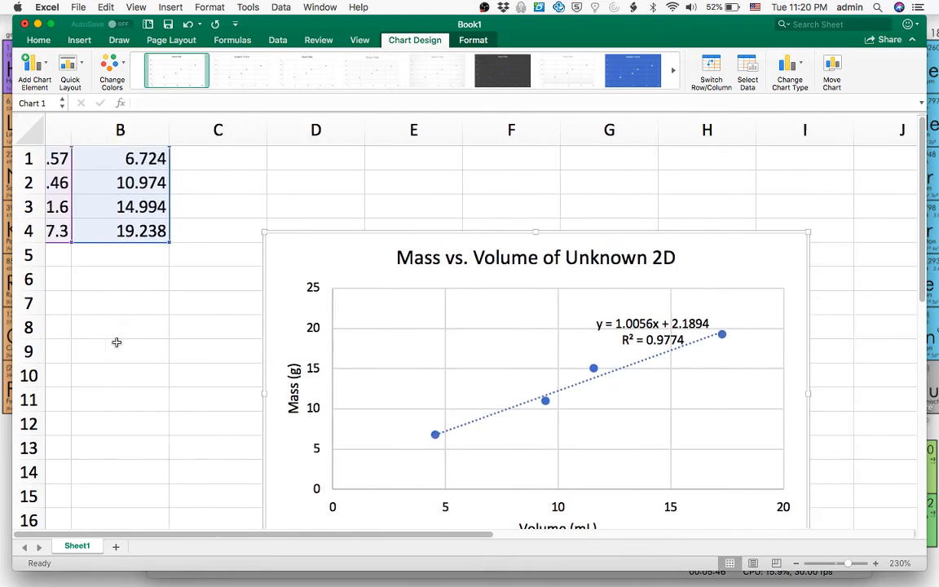
scroll(116, 343, down, 1)
scroll(116, 342, right, 1)
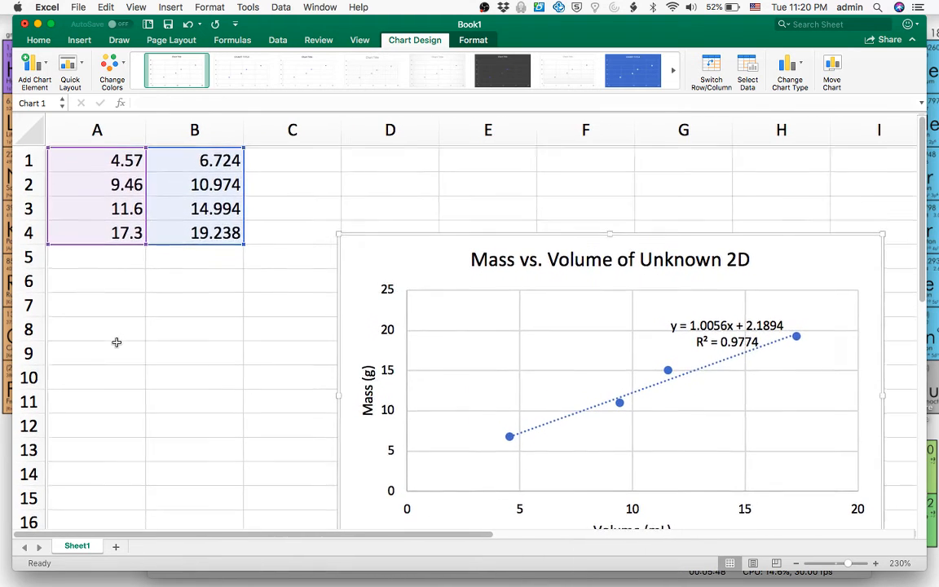
scroll(117, 342, down, 2)
scroll(116, 342, right, 1)
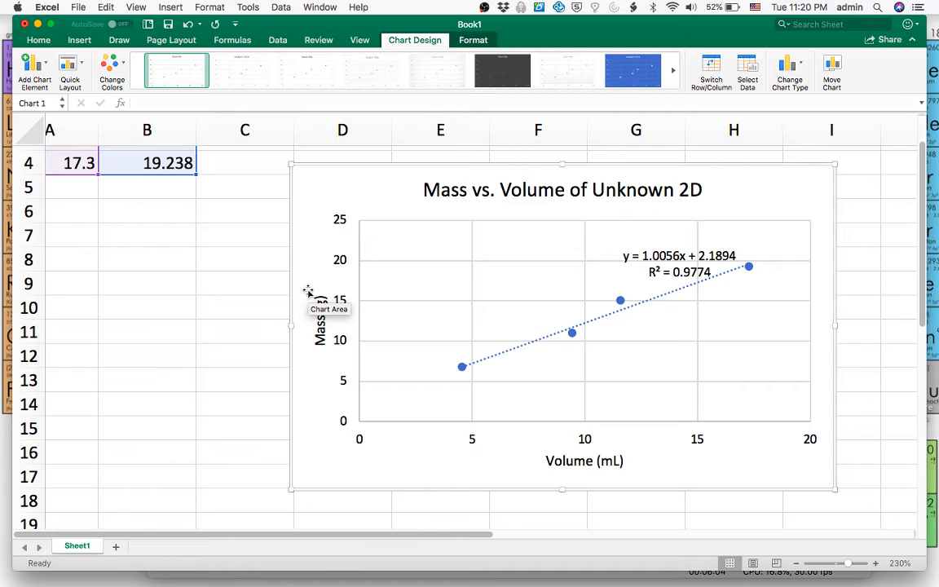
Step: Switch to Google Chrome and open plot.ly in a new tab
key(super+Tab)
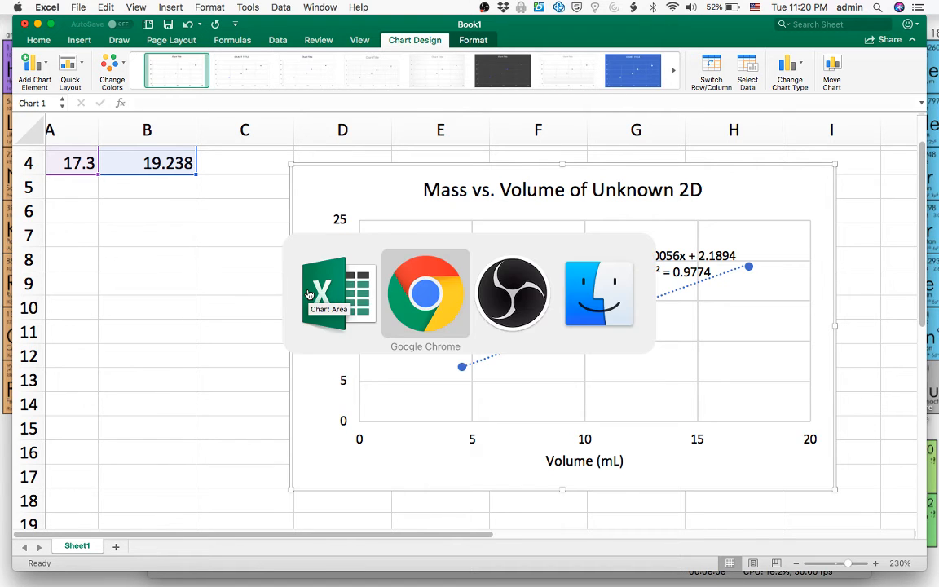
key(super+t)
text(pol)
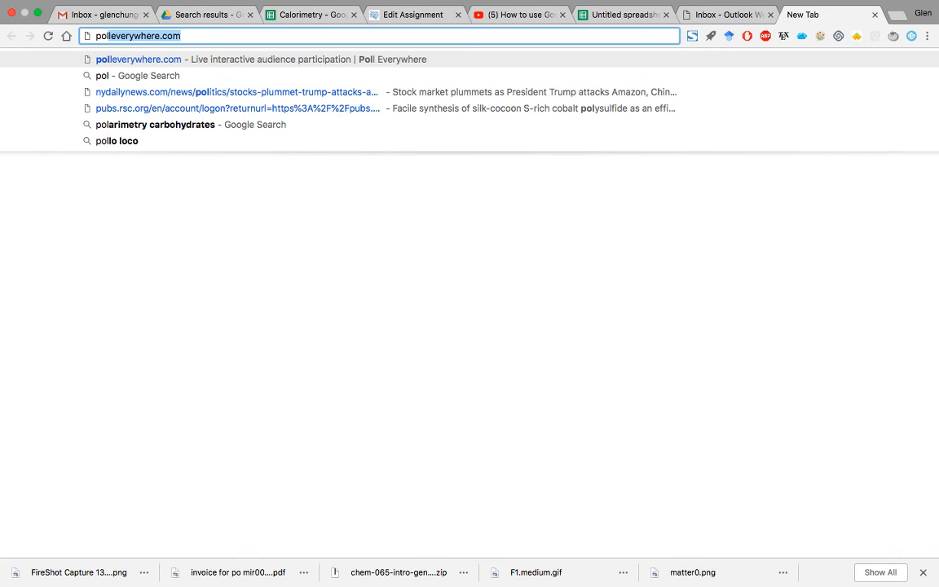
key(BackSpace)
key(BackSpace)
text(lo)
key(BackSpace)
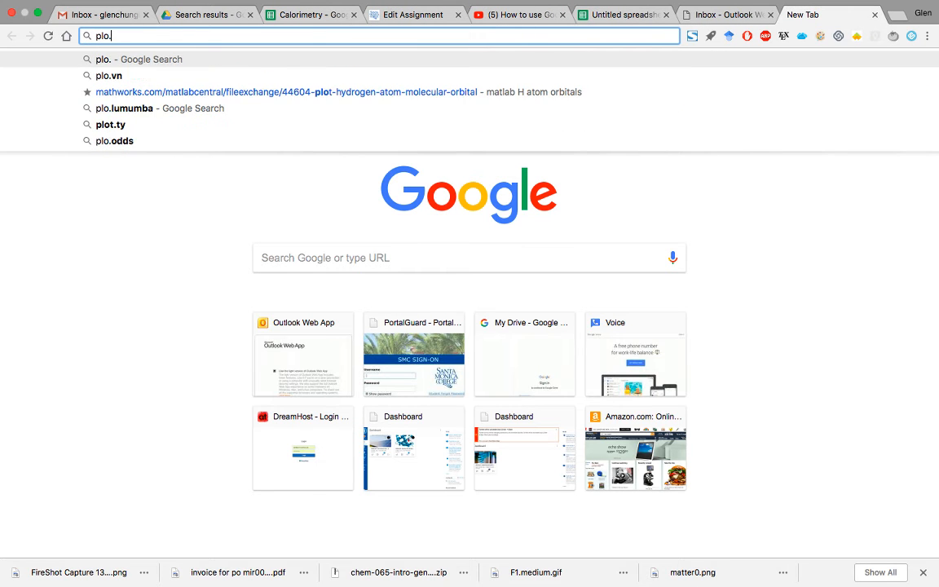
text(t.ly)
key(Return)
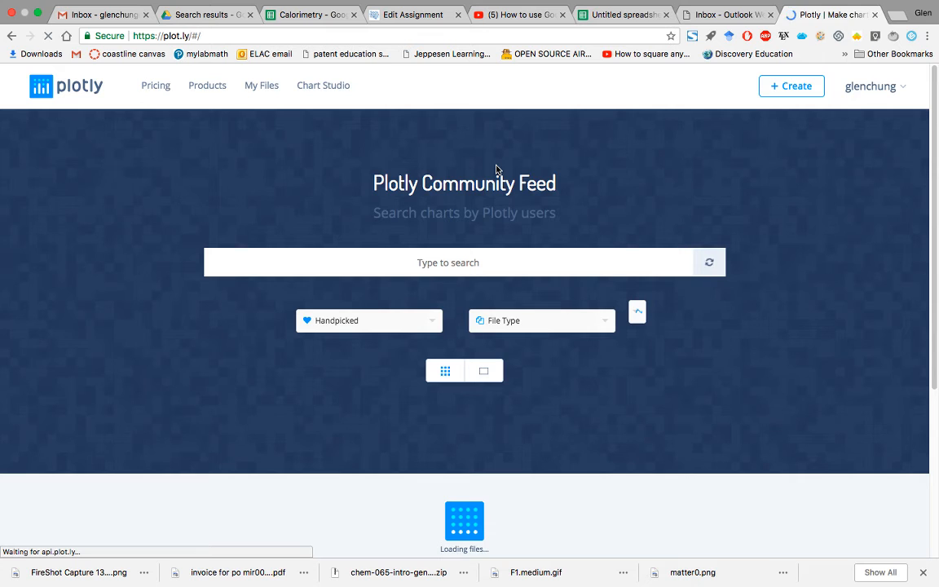
Step: Create a new chart and paste the copied volume and mass data into columns A and B of Grid 1
click(797, 89)
click(730, 133)
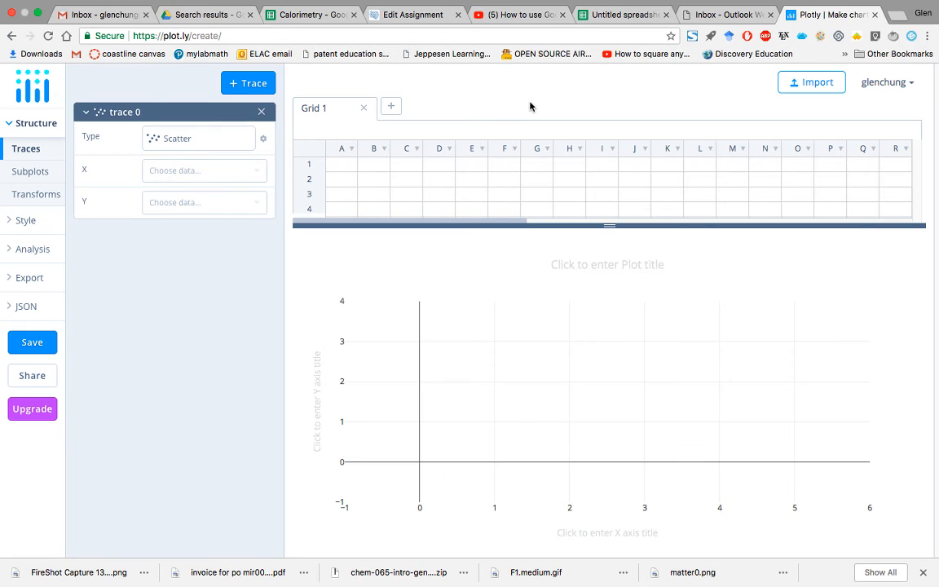
click(345, 168)
text(4.57	6.724 9.48	10.974 11.6	14.994 17.3	19.238)
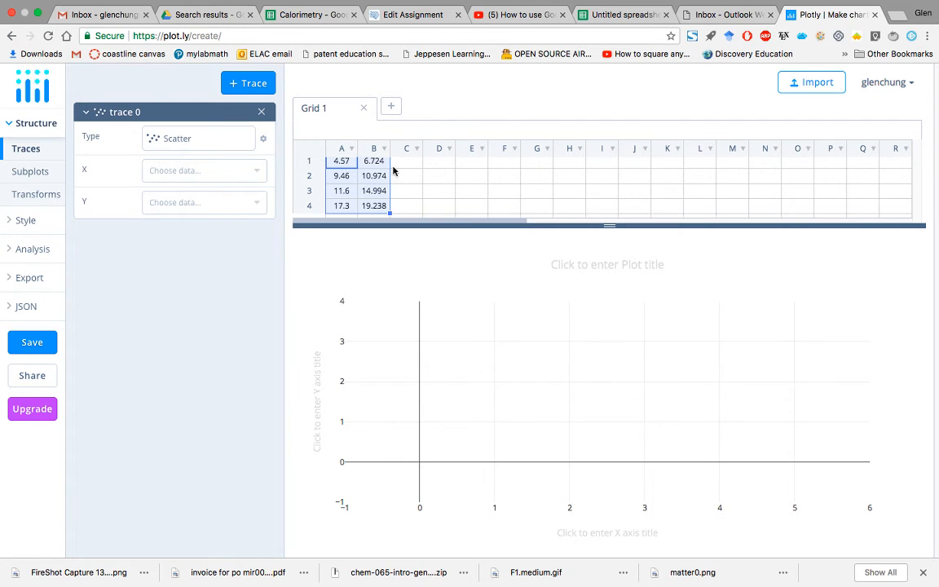
scroll(409, 177, up, 1)
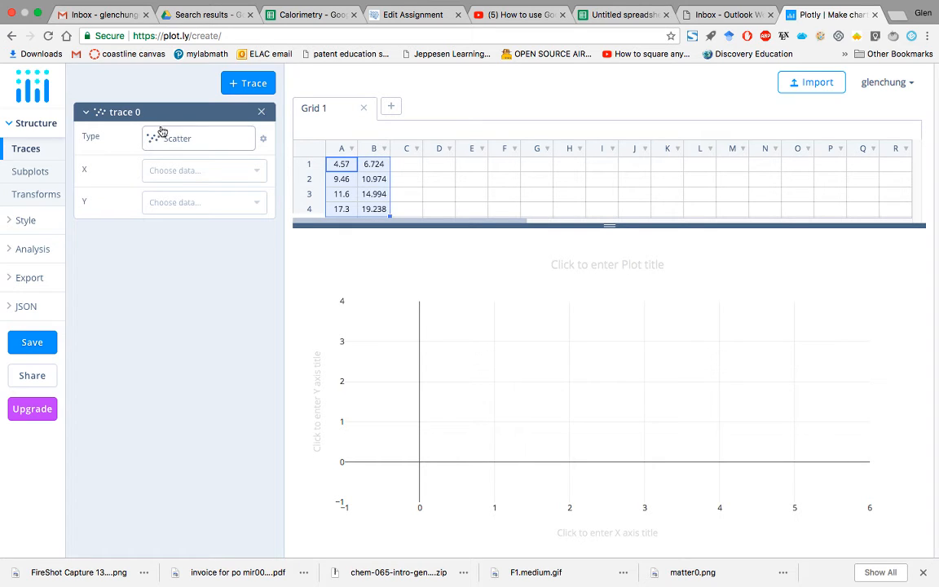
Step: Assign column A to X and column B to Y of the scatter trace
click(172, 170)
click(152, 192)
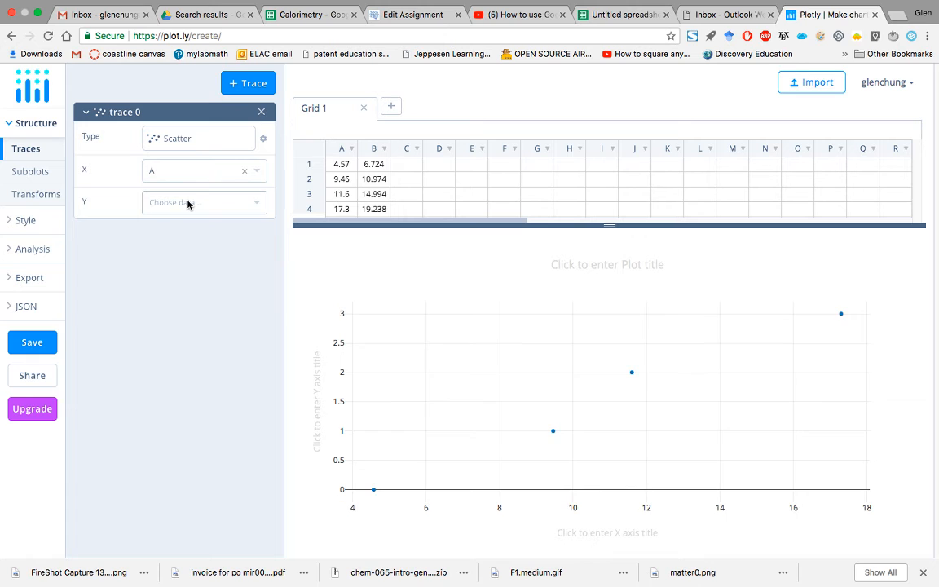
click(187, 203)
click(193, 239)
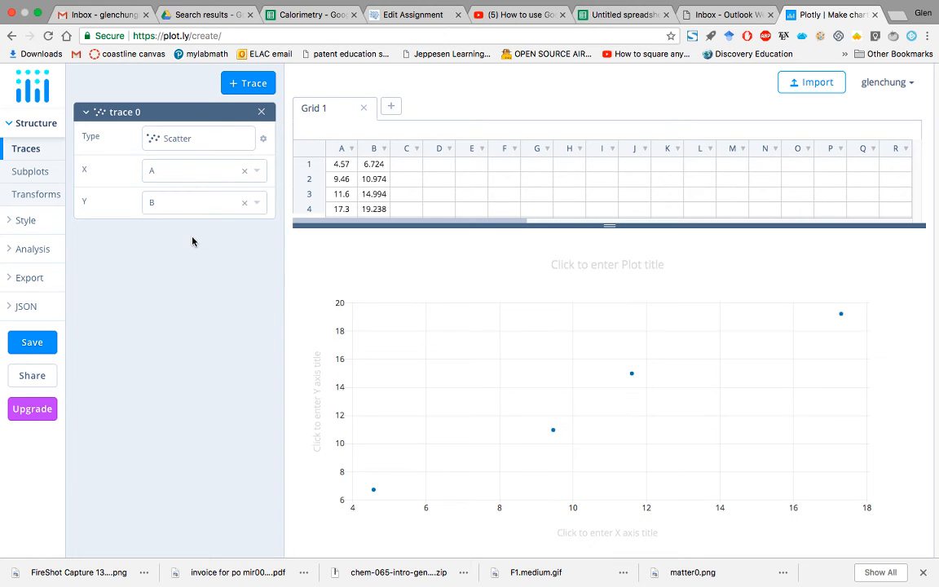
Step: Add a linear curve fit to trace 0 and inspect its slope estimate M
click(255, 85)
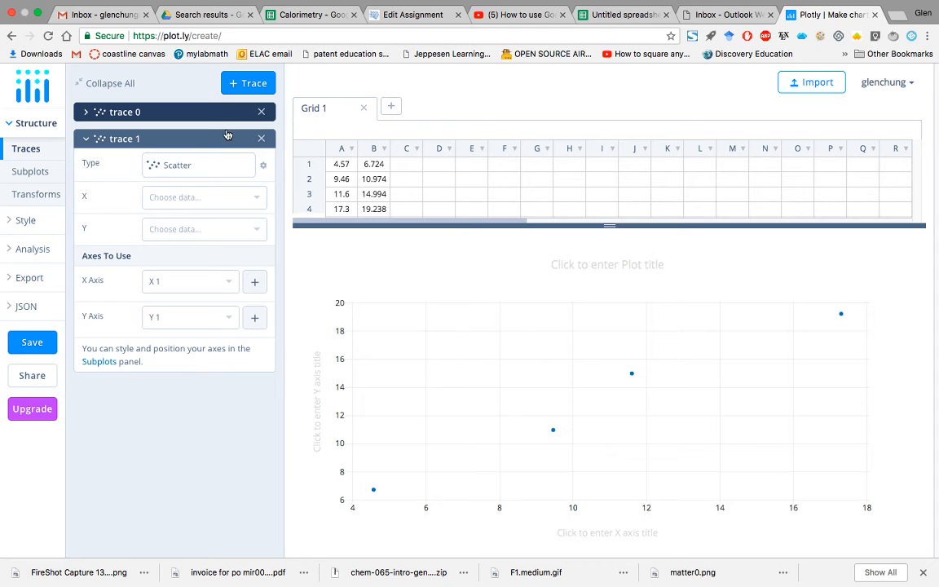
click(36, 250)
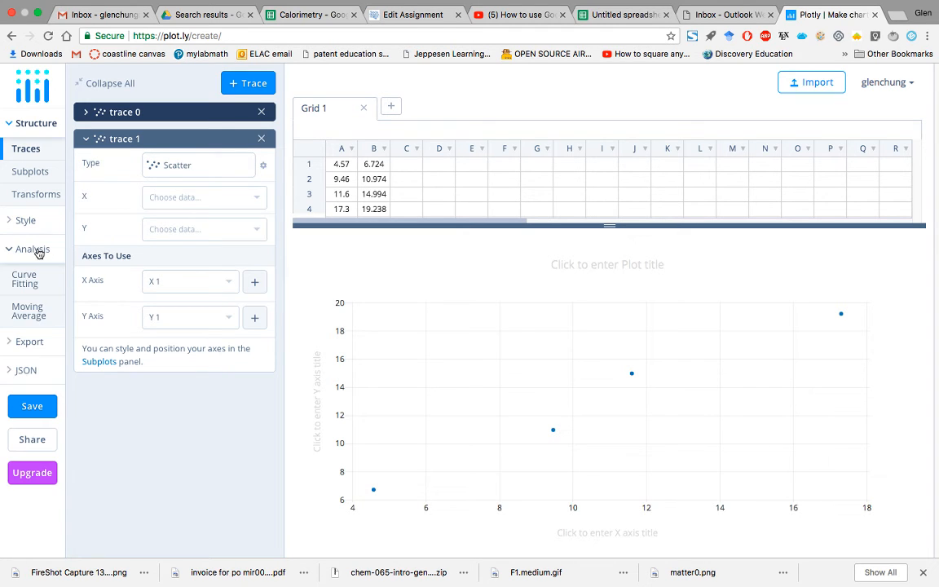
click(32, 279)
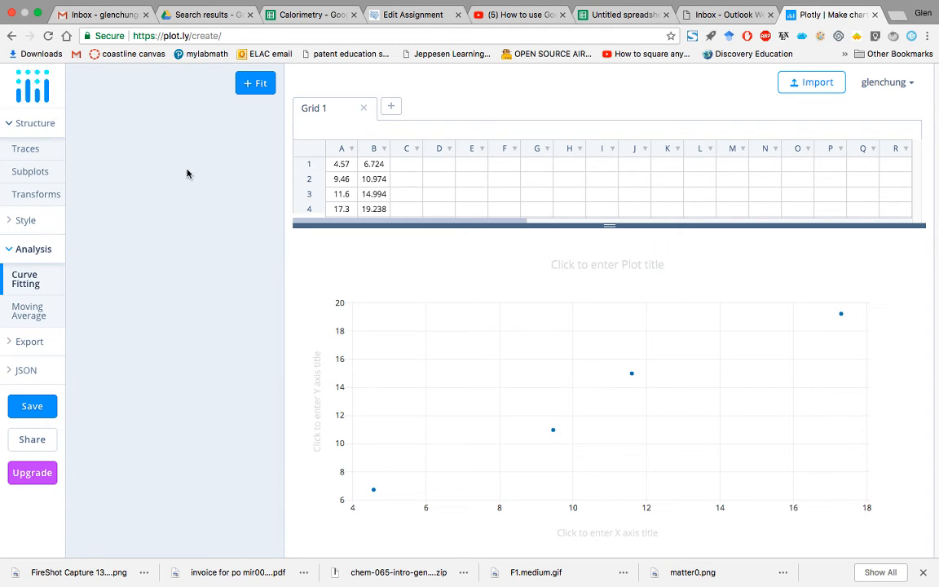
click(255, 83)
click(196, 136)
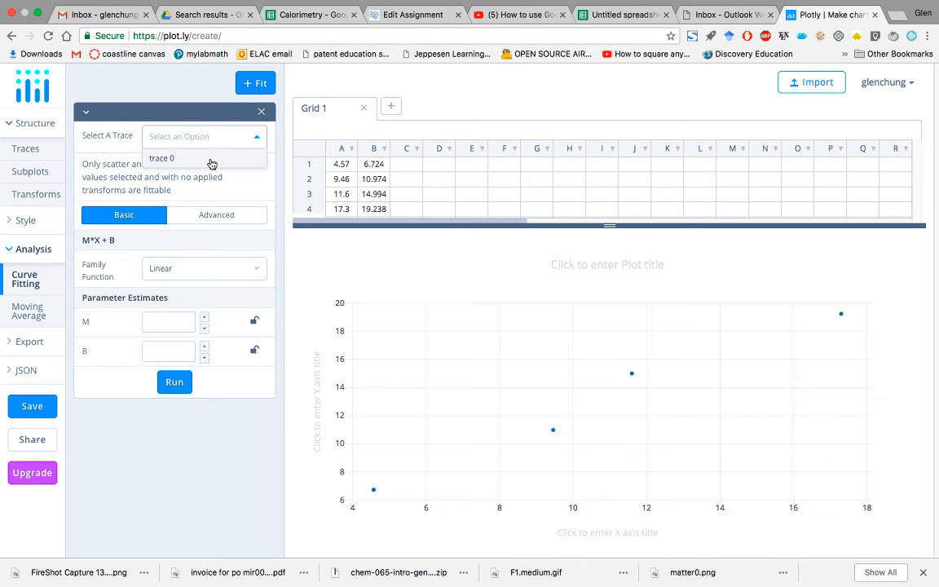
click(211, 161)
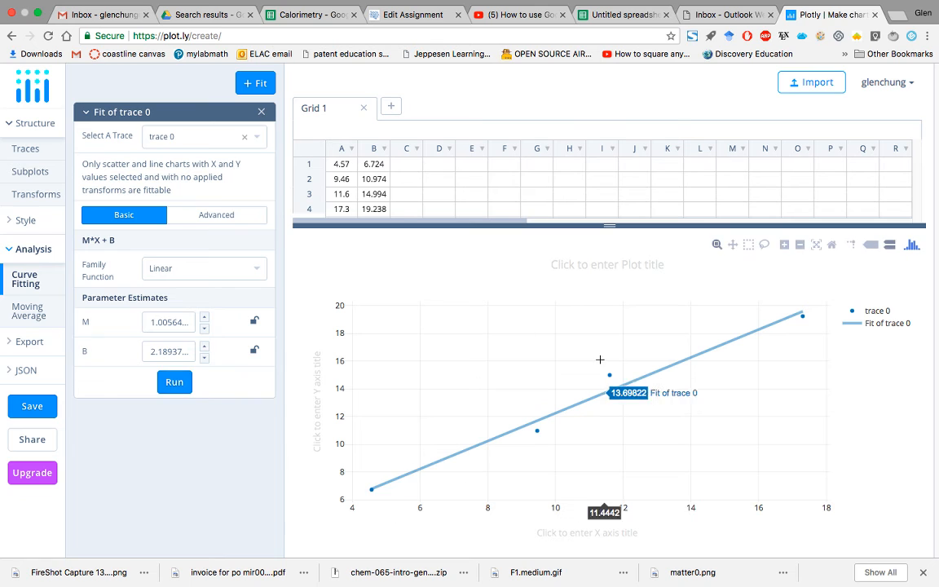
click(163, 321)
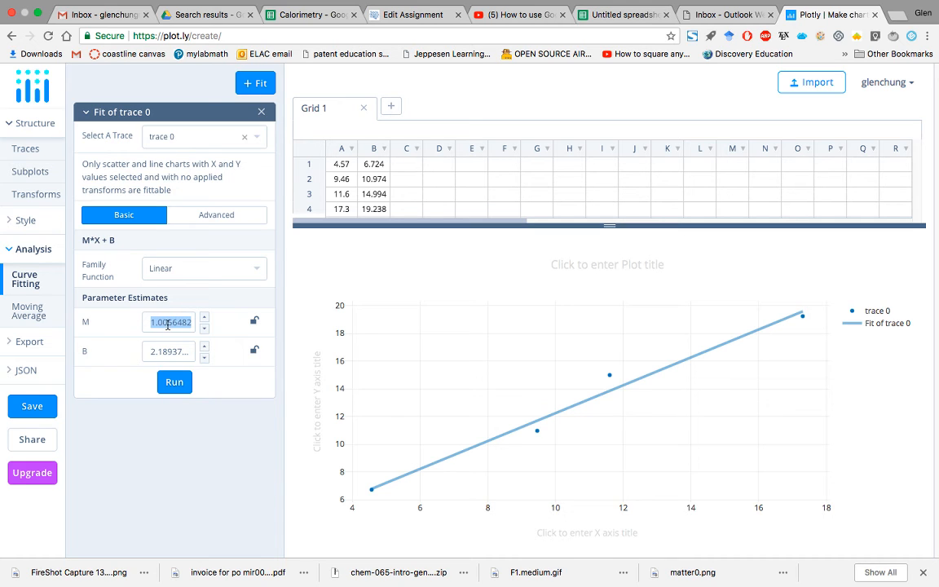
click(184, 458)
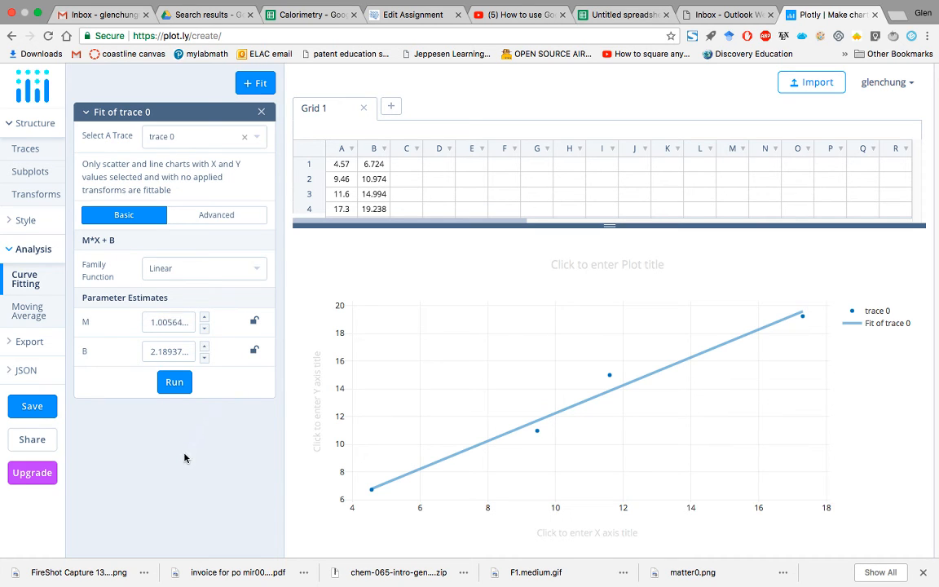
Step: Search the web in a new tab for "correlation coefficient plot.ly how to"
key(super+t)
text(core)
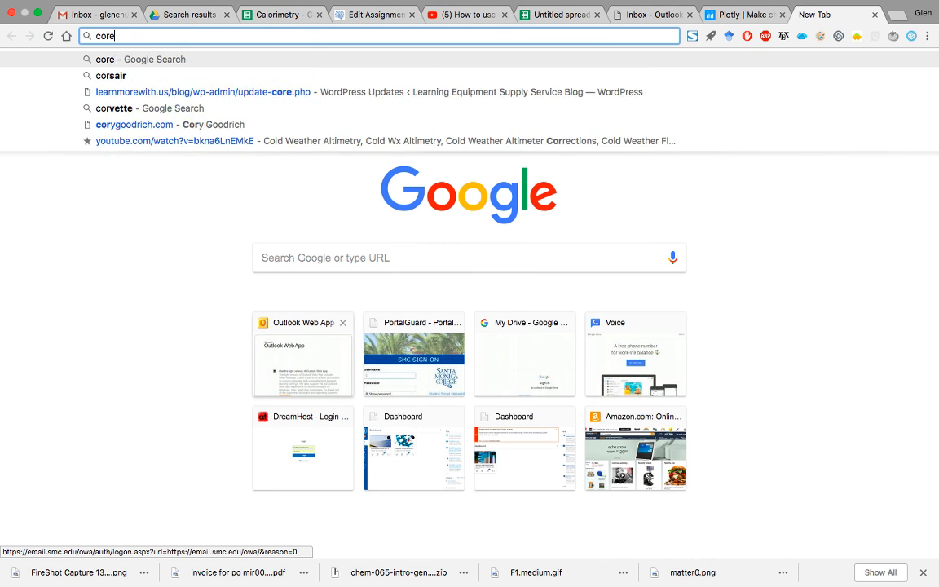
text(relation coefficient)
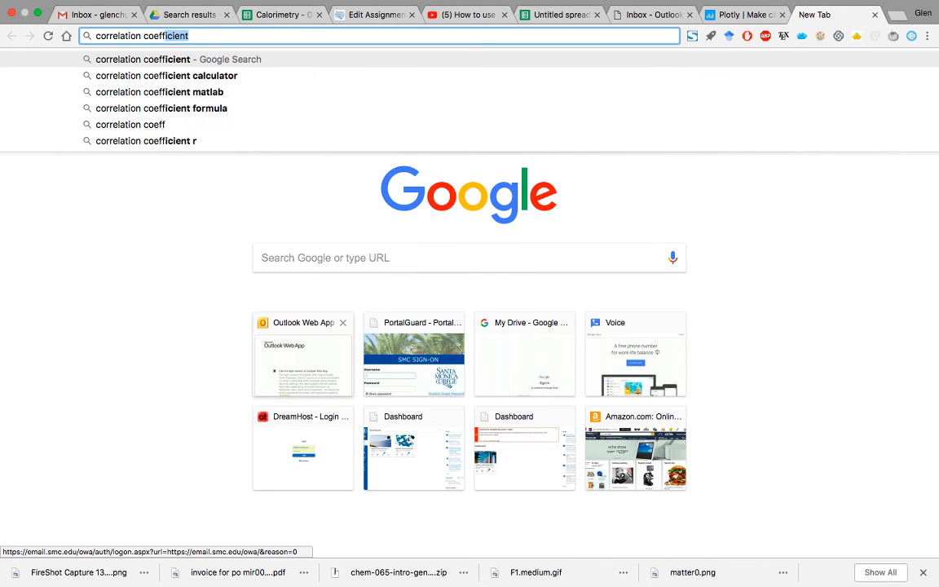
text( plot.ly how to)
key(Return)
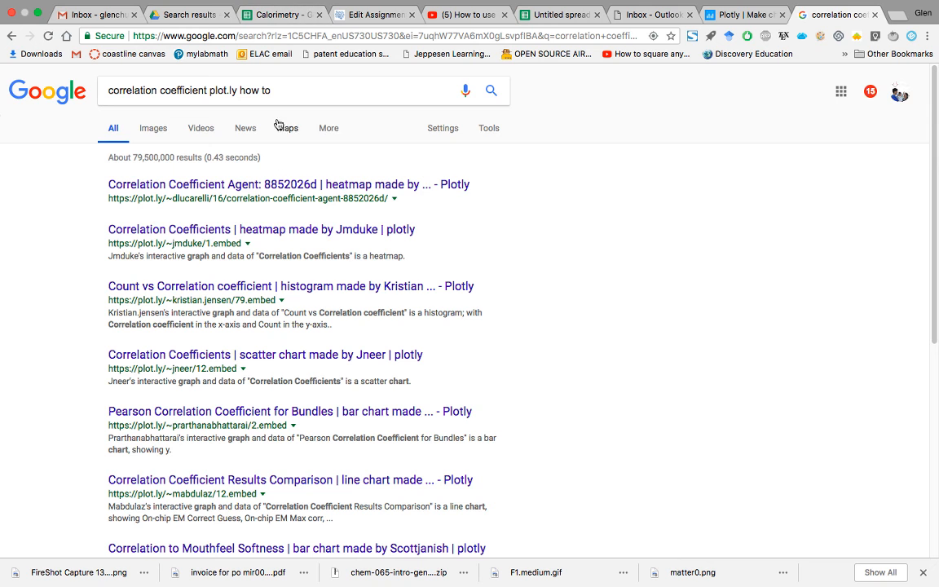
Step: Bring up the Density graph assignment and review its list of required graph elements and the density statement
click(273, 23)
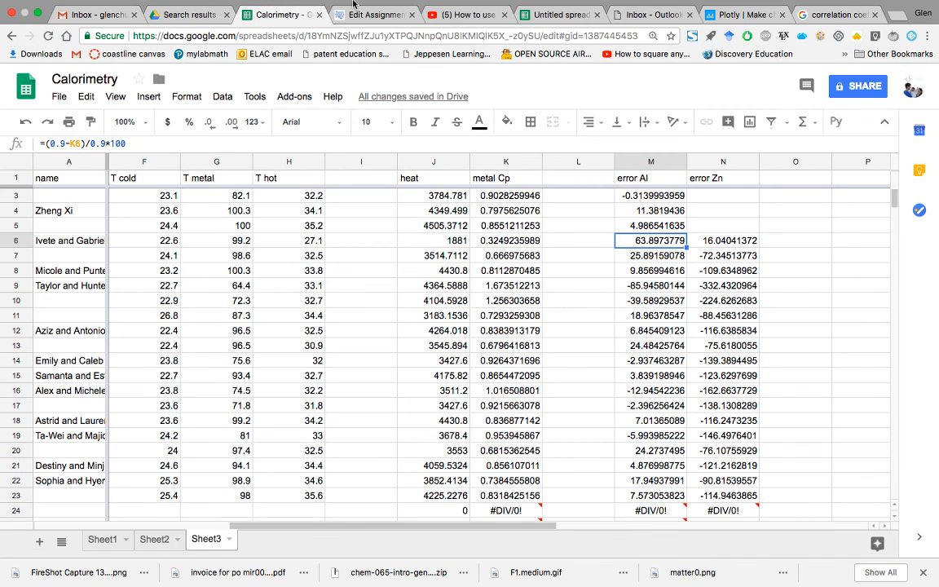
click(383, 26)
scroll(323, 407, down, 2)
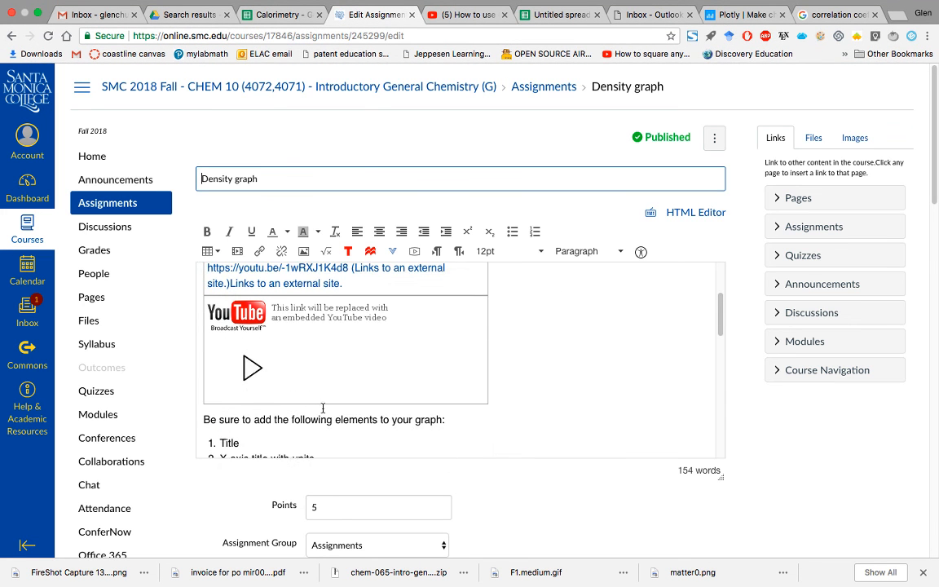
scroll(323, 407, up, 1)
scroll(322, 408, down, 10)
drag(350, 356, 604, 366)
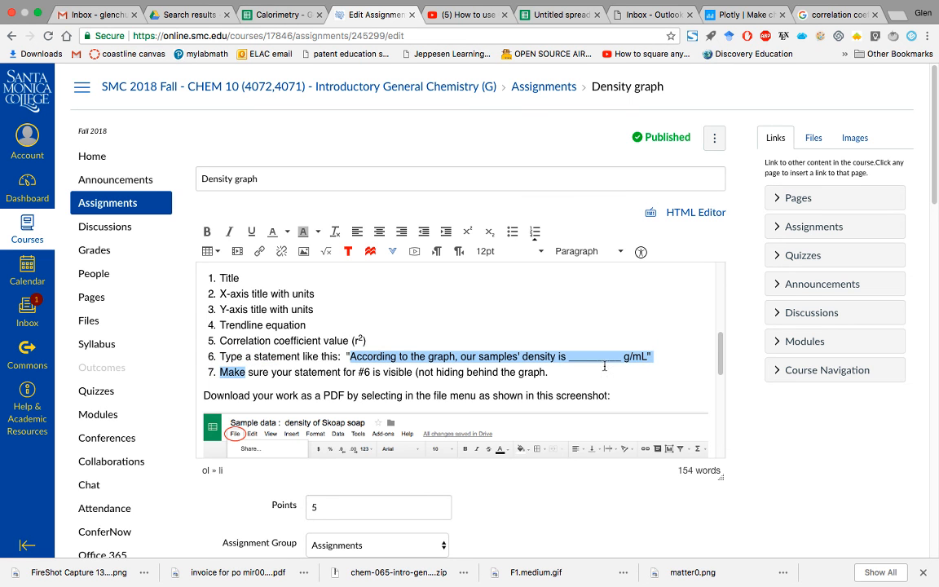
scroll(601, 368, down, 2)
click(560, 253)
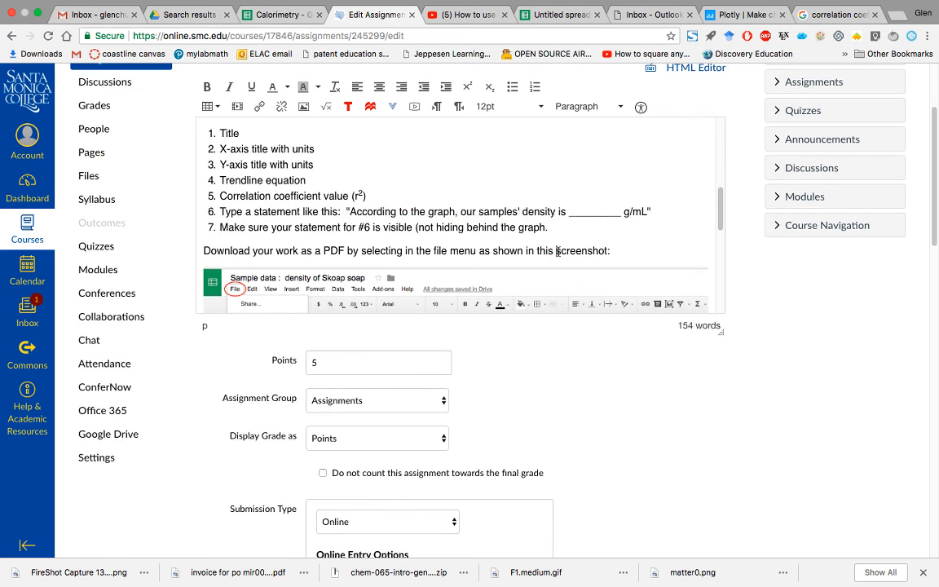
Step: Review the assignment's PDF upload, other-software and correlation coefficient requirements and its submission options, and switch back to Excel
scroll(721, 219, down, 1)
scroll(721, 218, down, 5)
drag(623, 257, 643, 269)
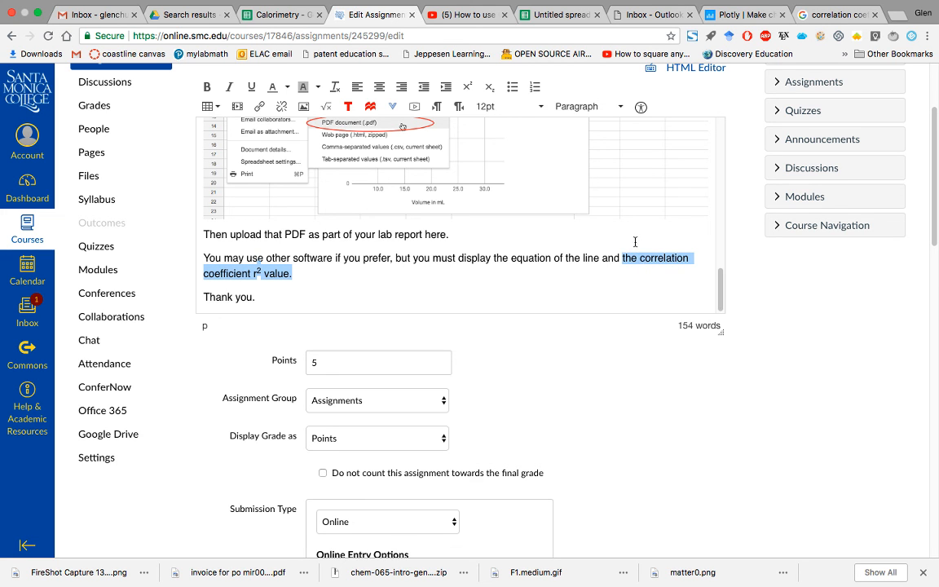
scroll(635, 239, up, 5)
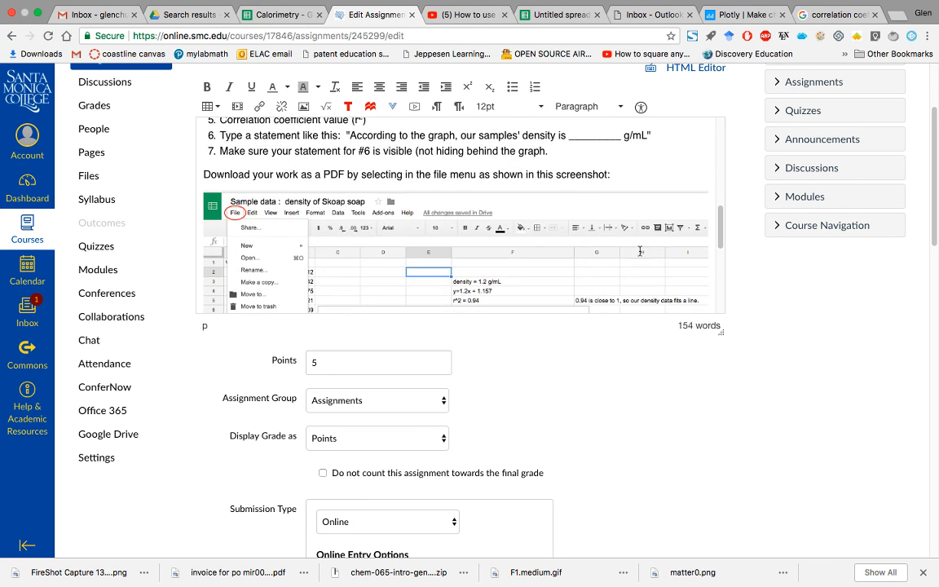
mouse_move(417, 568)
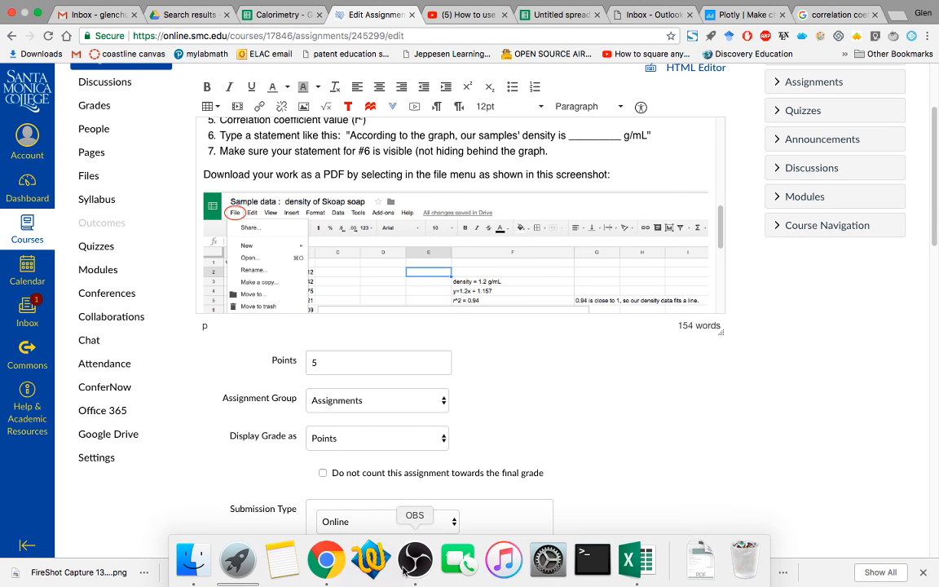
scroll(379, 274, up, 10)
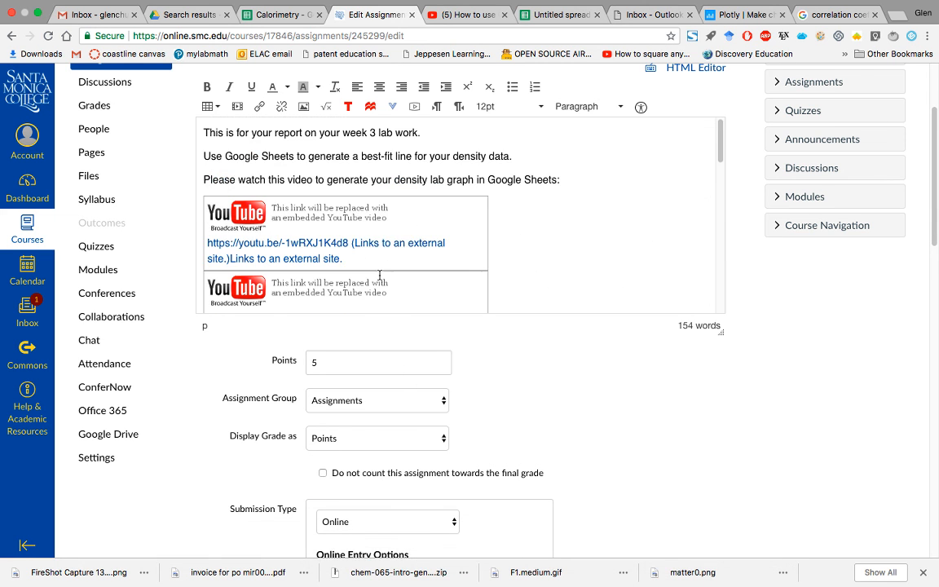
scroll(448, 393, down, 5)
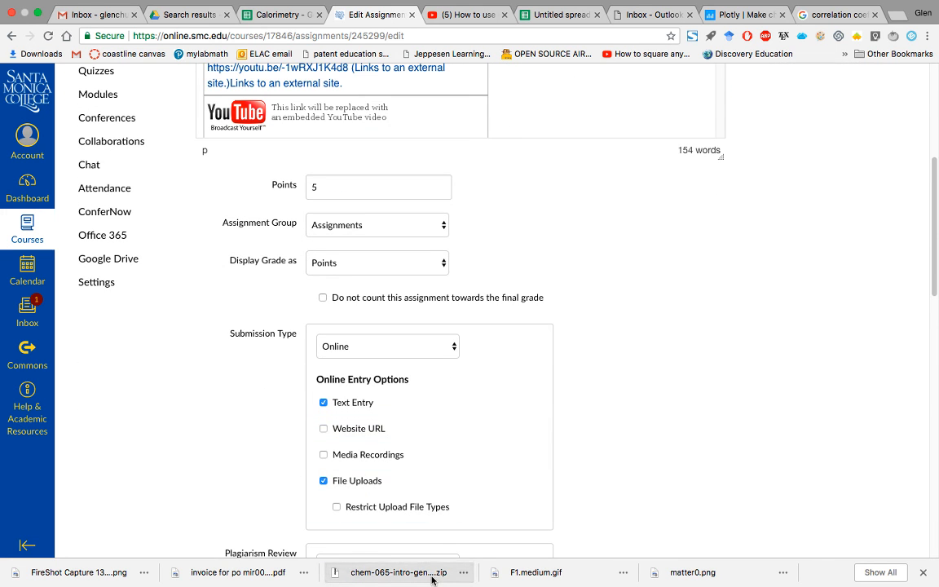
key(super+Tab)
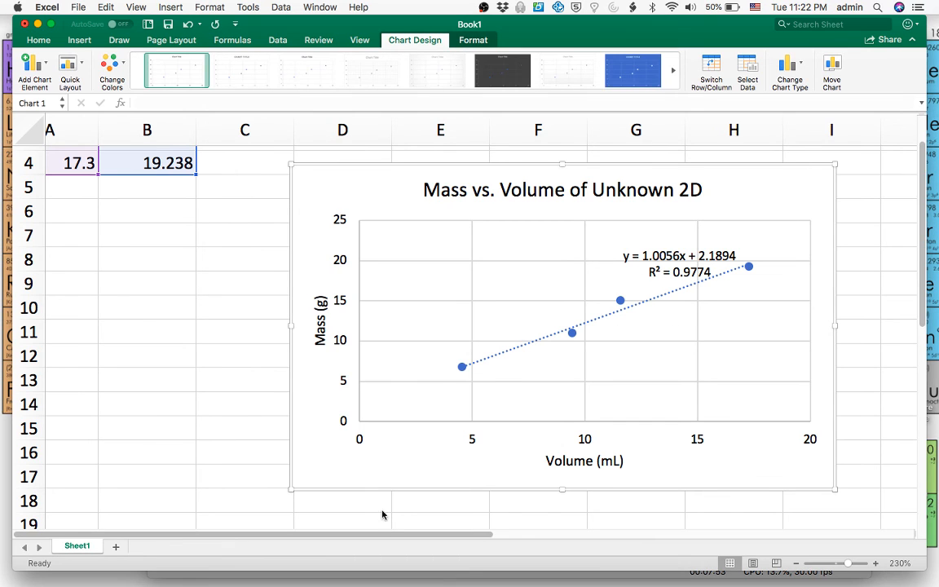